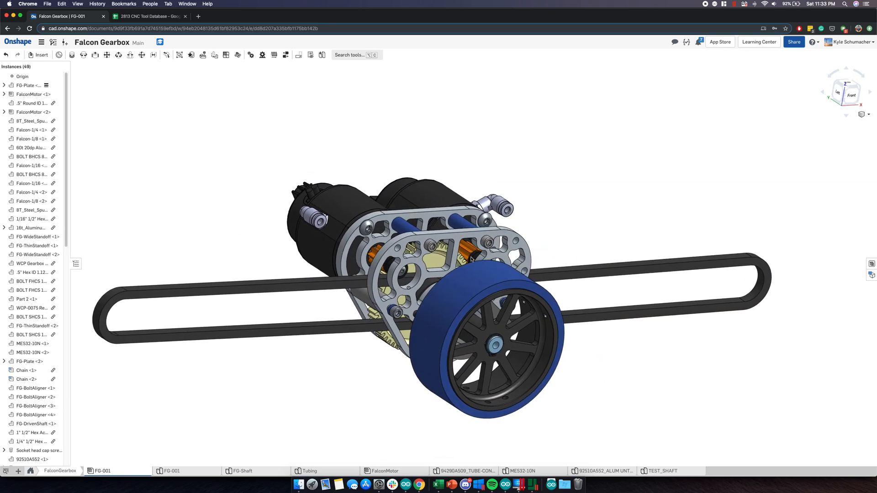
- Open the FG-001 part studio that contains the gearbox plate
{"action": "right_click_drag", "start_coordinate": [478, 258], "coordinate": [343, 292]}
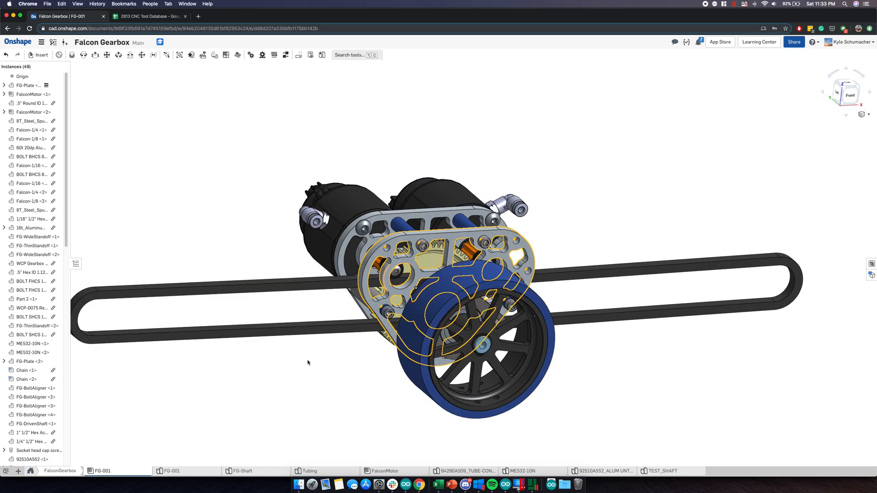
{"action": "left_click", "coordinate": [185, 471]}
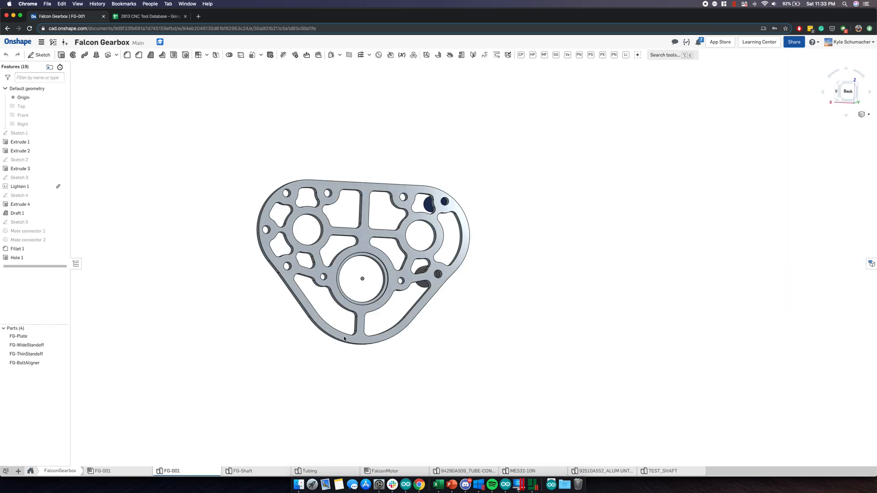
{"action": "scroll", "coordinate": [371, 246], "scroll_direction": "up", "scroll_amount": 5}
{"action": "right_click_drag", "start_coordinate": [371, 246], "coordinate": [262, 171]}
{"action": "right_click_drag", "start_coordinate": [363, 297], "coordinate": [371, 296]}
{"action": "scroll", "coordinate": [371, 296], "scroll_direction": "down", "scroll_amount": 2}
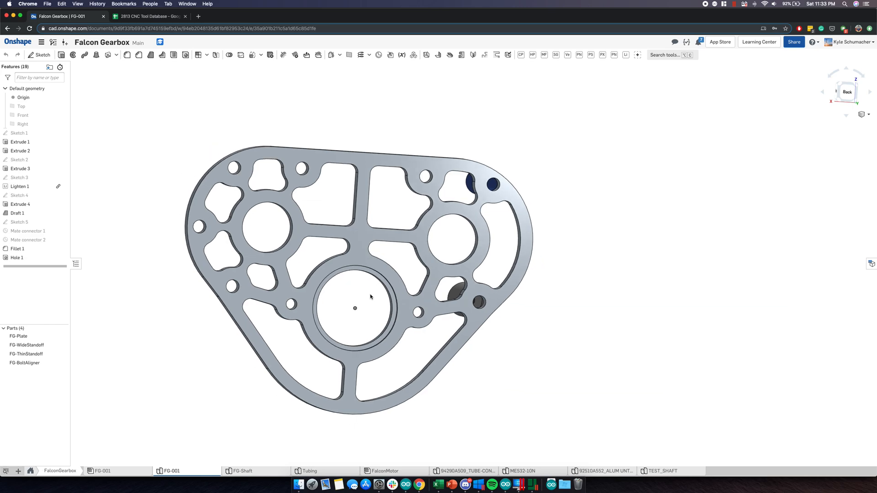
- Export the gearbox plate's large flat face as a DWG file named Gearbox1
{"action": "middle_click_drag", "start_coordinate": [371, 296], "coordinate": [359, 338]}
{"action": "right_click_drag", "start_coordinate": [359, 337], "coordinate": [345, 288]}
{"action": "right_click", "coordinate": [345, 286]}
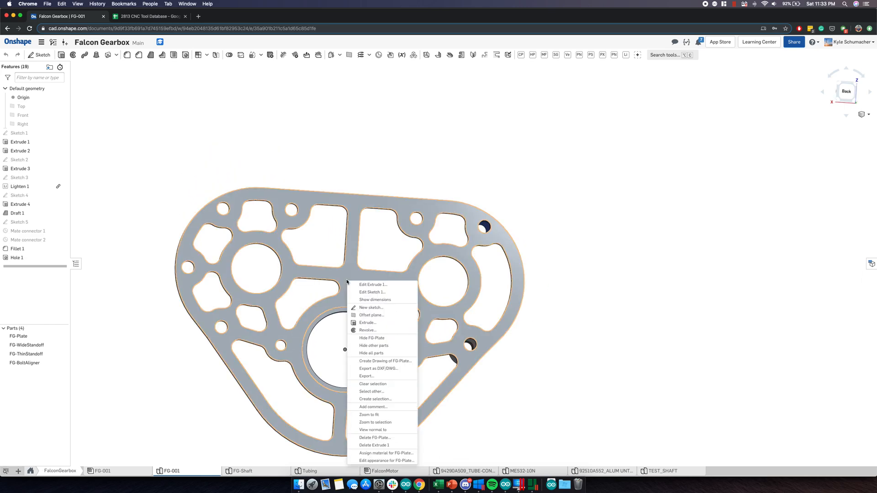
{"action": "left_click", "coordinate": [387, 370]}
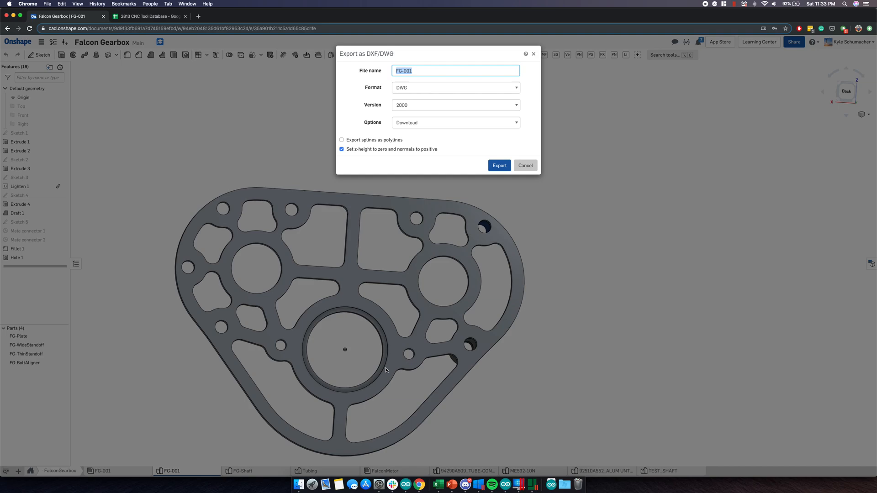
{"action": "type", "text": "Gearbox1"}
{"action": "key", "text": "Return"}
- Examine the plate's outer face and the recessed ring face inside the large bearing bore
{"action": "scroll", "coordinate": [393, 364], "scroll_direction": "up", "scroll_amount": 5}
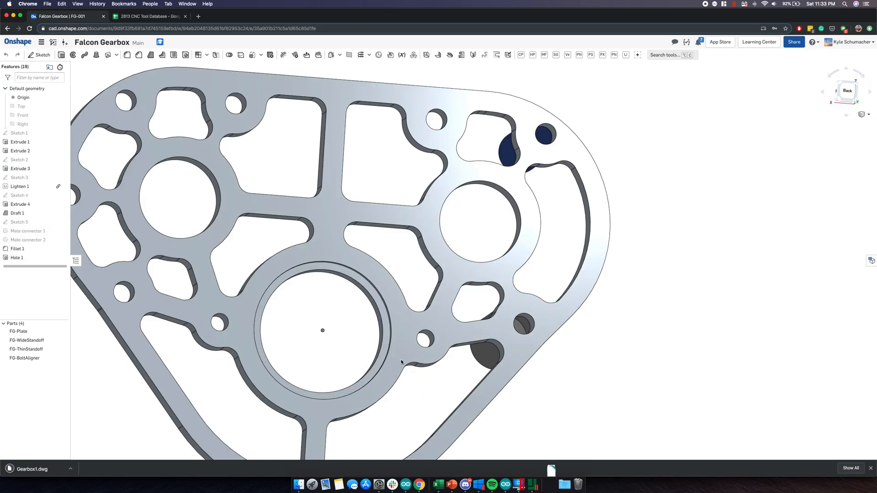
{"action": "right_click_drag", "start_coordinate": [401, 362], "coordinate": [405, 361]}
{"action": "scroll", "coordinate": [404, 360], "scroll_direction": "down", "scroll_amount": 2}
{"action": "left_click", "coordinate": [407, 335]}
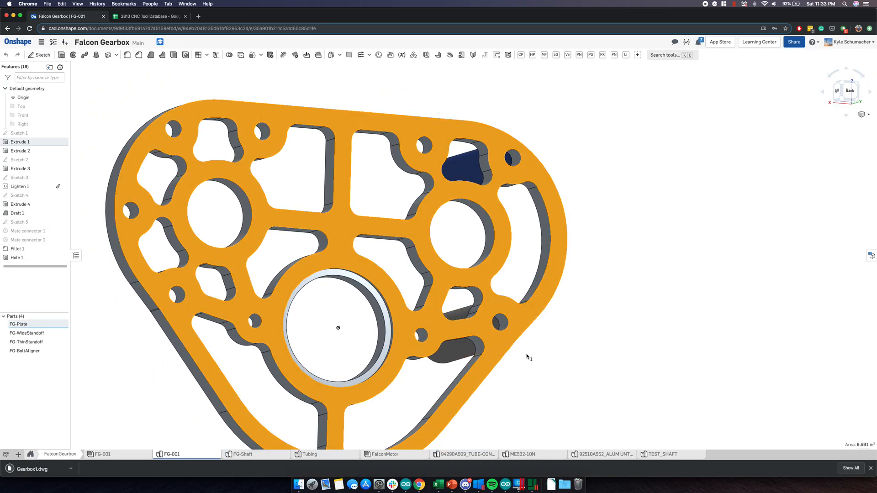
{"action": "scroll", "coordinate": [395, 323], "scroll_direction": "up", "scroll_amount": 3}
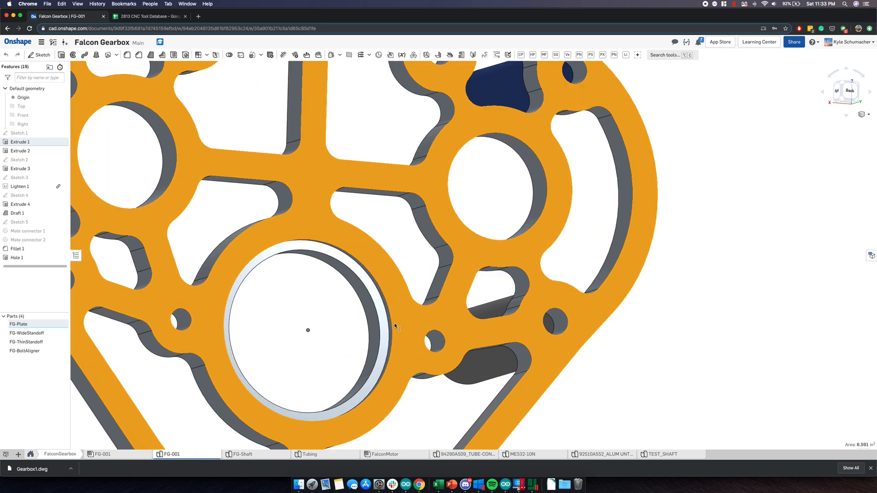
{"action": "left_click", "coordinate": [321, 322]}
{"action": "scroll", "coordinate": [385, 318], "scroll_direction": "up", "scroll_amount": 3}
{"action": "left_click", "coordinate": [378, 322]}
{"action": "scroll", "coordinate": [378, 321], "scroll_direction": "down", "scroll_amount": 6}
{"action": "right_click_drag", "start_coordinate": [375, 327], "coordinate": [346, 323]}
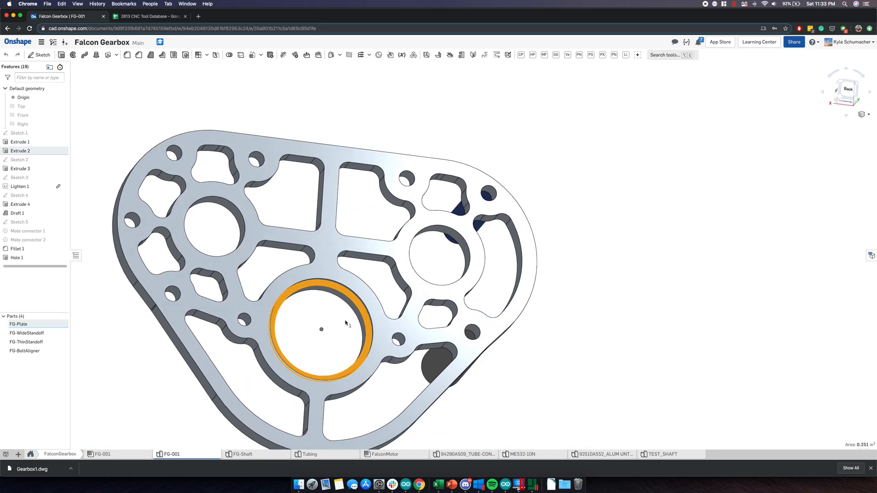
{"action": "left_click", "coordinate": [346, 323]}
- Export the recessed ring face of the large bearing bore as a DWG file named Gearbox2
{"action": "scroll", "coordinate": [366, 324], "scroll_direction": "up", "scroll_amount": 3}
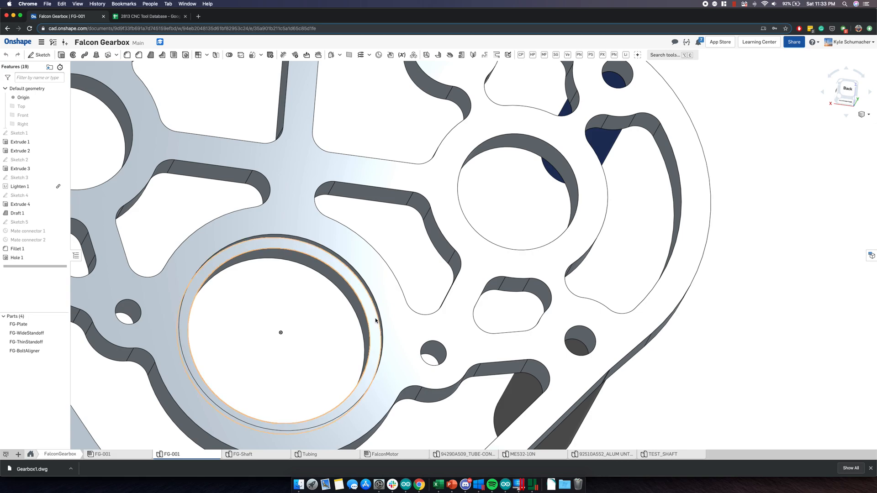
{"action": "right_click", "coordinate": [374, 317]}
{"action": "left_click", "coordinate": [400, 221]}
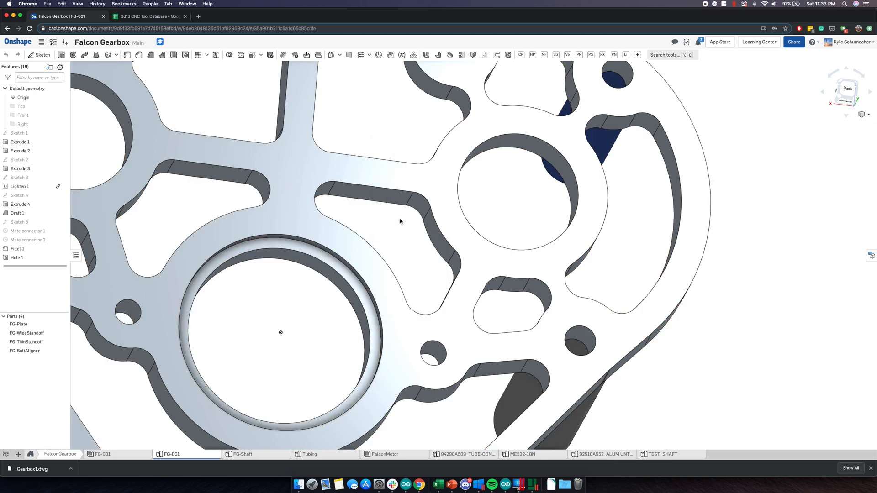
{"action": "type", "text": "Gearbox"}
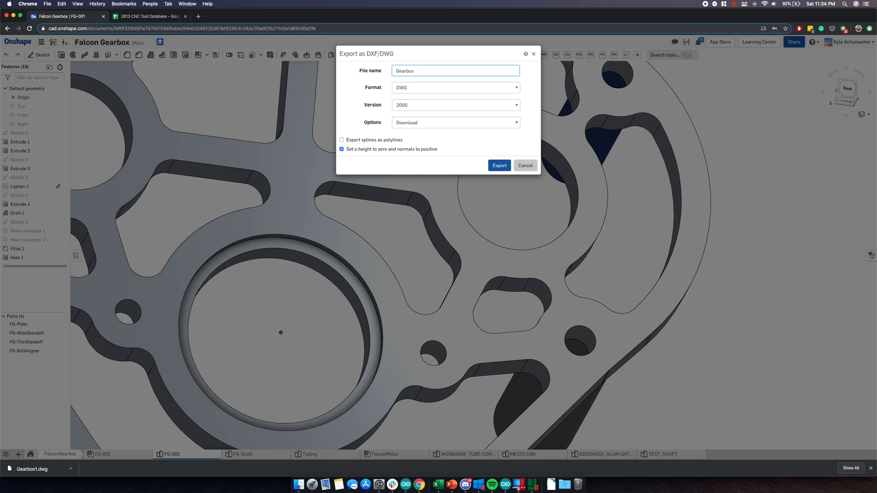
{"action": "key", "text": "Return"}
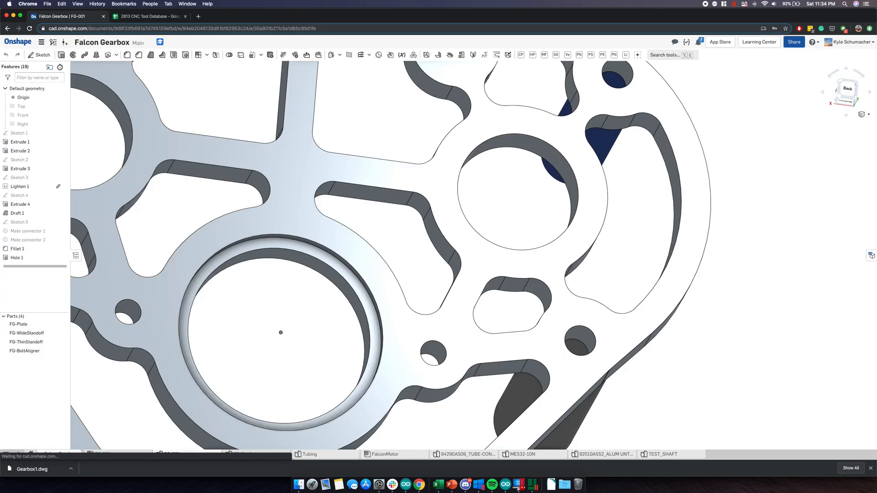
{"action": "scroll", "coordinate": [402, 260], "scroll_direction": "down", "scroll_amount": 3}
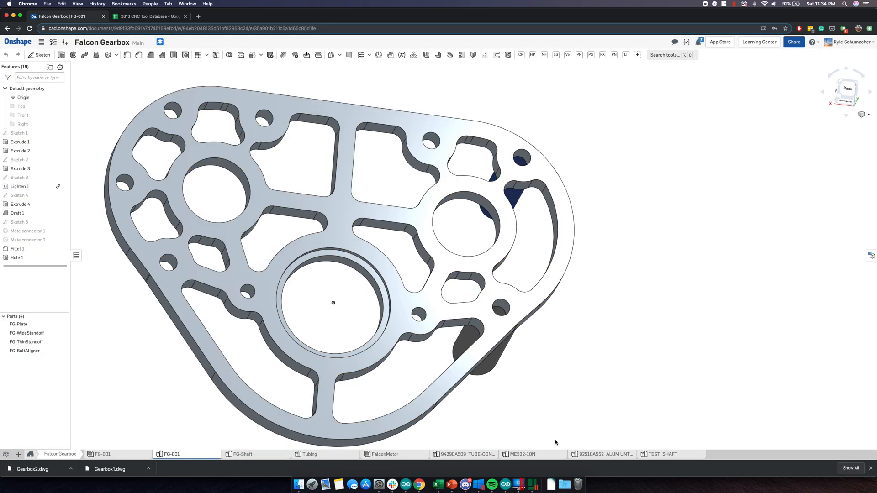
- Switch to Cut2D Pro and create a single-sided job 10 inches wide, 10 inches high and 0.25 inches thick
{"action": "left_click", "coordinate": [533, 484]}
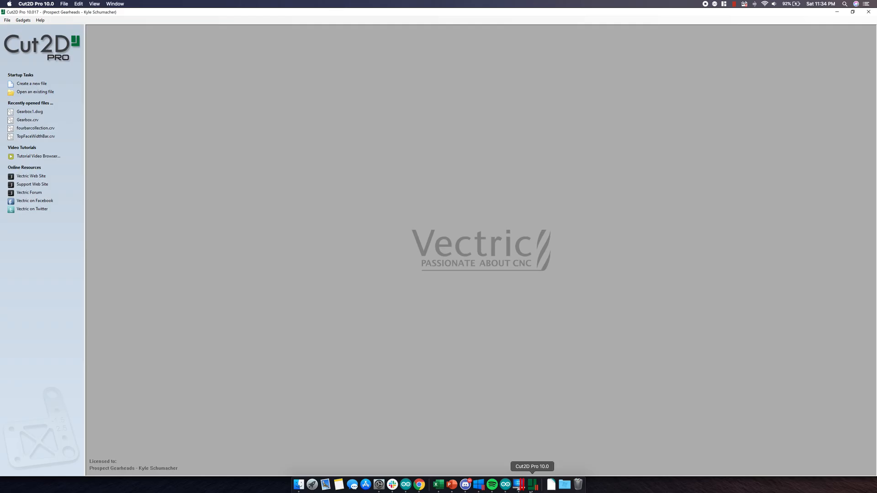
{"action": "left_click", "coordinate": [39, 83]}
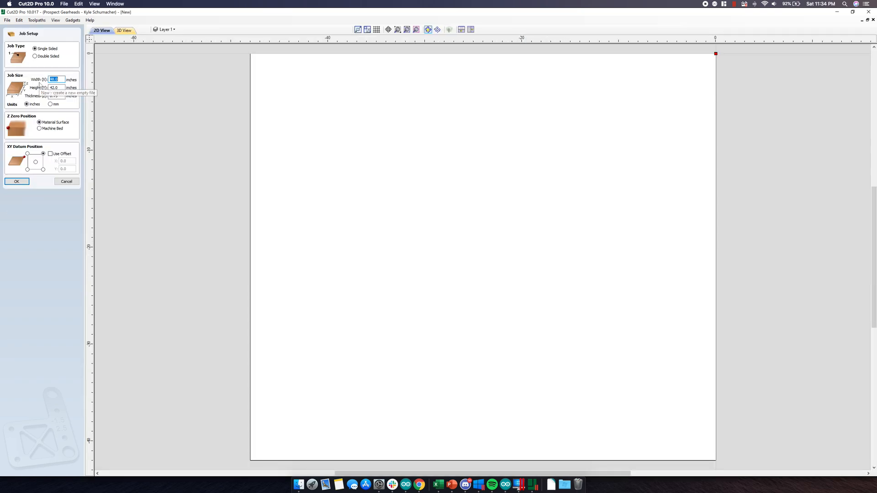
{"action": "type", "text": "10"}
{"action": "key", "text": "Tab"}
{"action": "key", "text": "Tab"}
{"action": "left_click", "coordinate": [49, 89]}
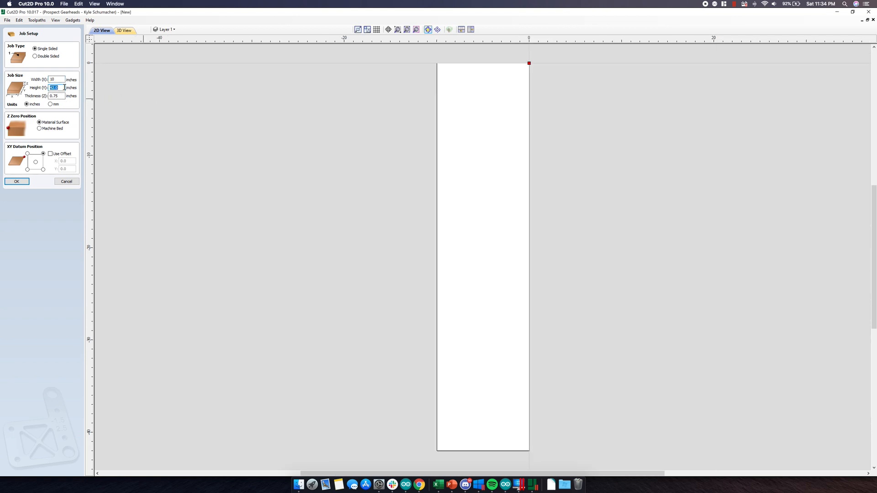
{"action": "type", "text": "10"}
{"action": "left_click", "coordinate": [64, 95]}
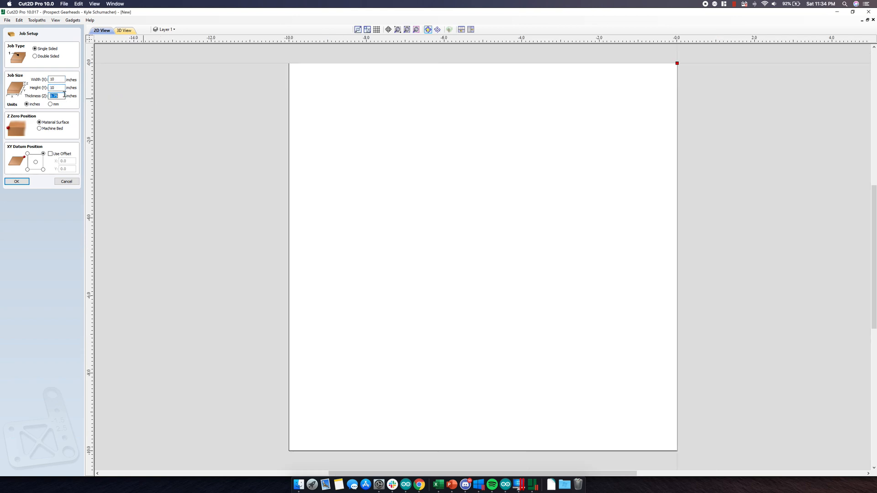
{"action": "type", "text": "."}
{"action": "left_click", "coordinate": [16, 182]}
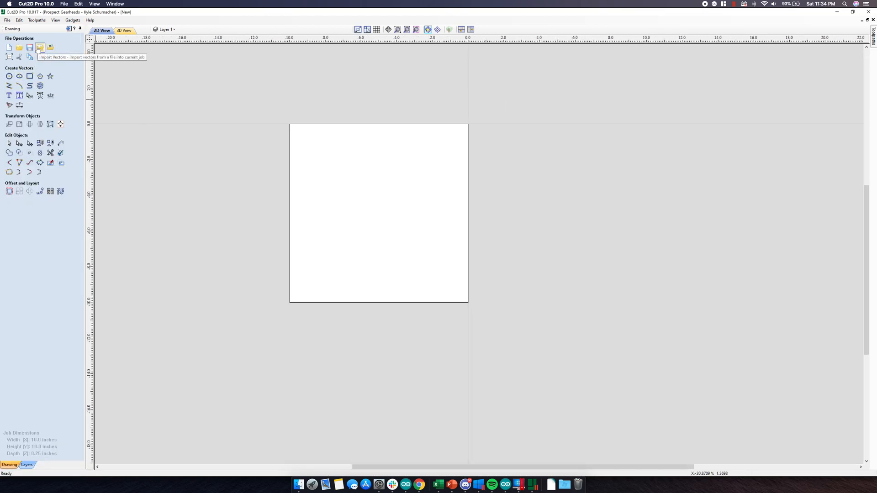
- Import the plate vectors from Gearbox1.dwg in the Downloads folder
{"action": "left_click", "coordinate": [40, 48]}
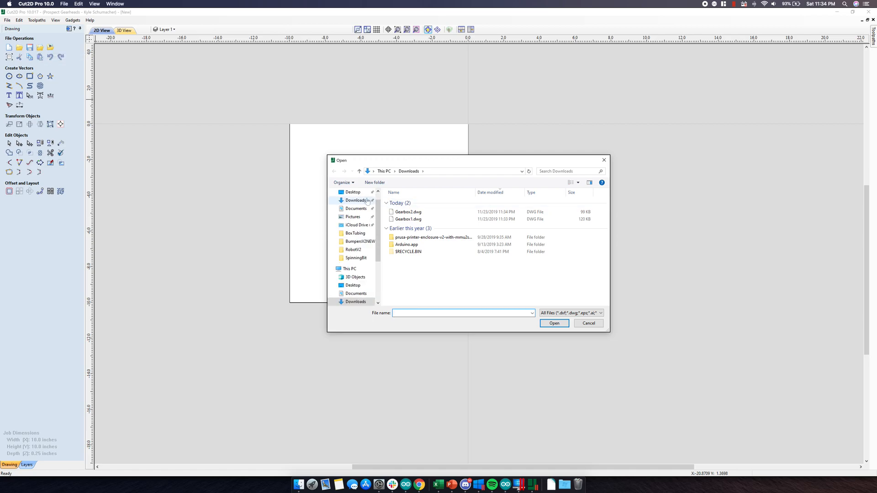
{"action": "double_click", "coordinate": [412, 220]}
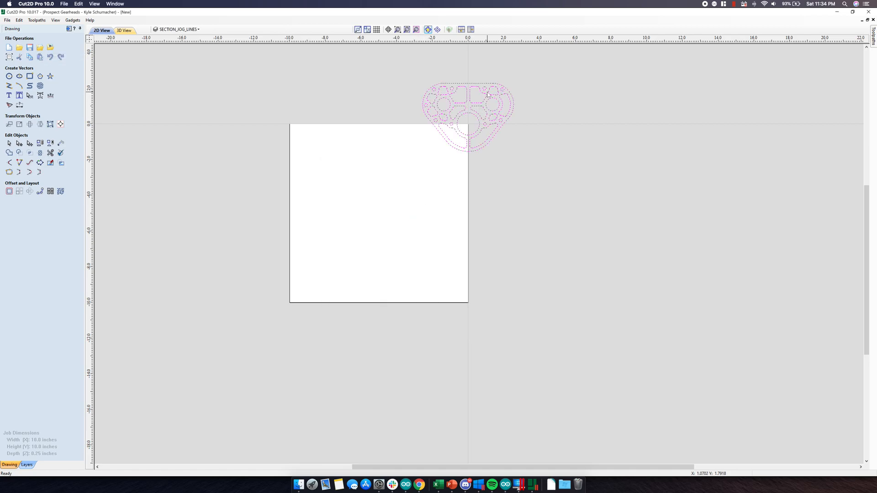
{"action": "scroll", "coordinate": [475, 104], "scroll_direction": "up", "scroll_amount": 3}
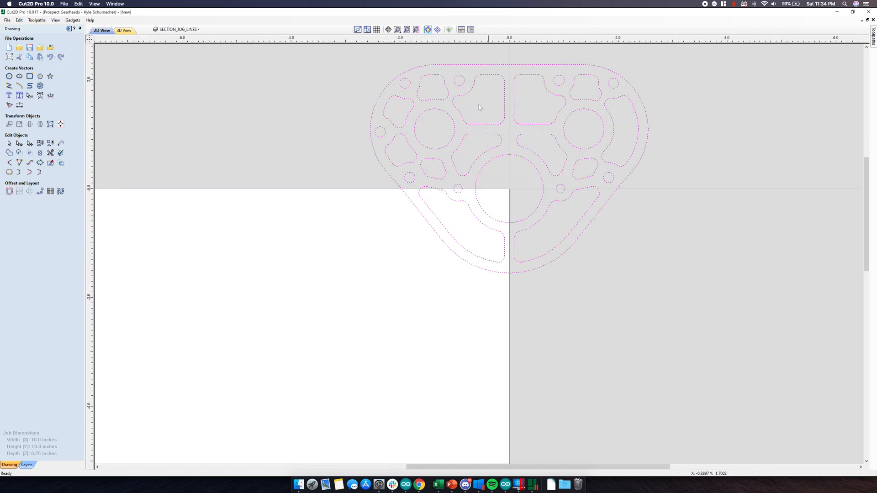
{"action": "scroll", "coordinate": [301, 168], "scroll_direction": "down", "scroll_amount": 3}
{"action": "left_click", "coordinate": [300, 157]}
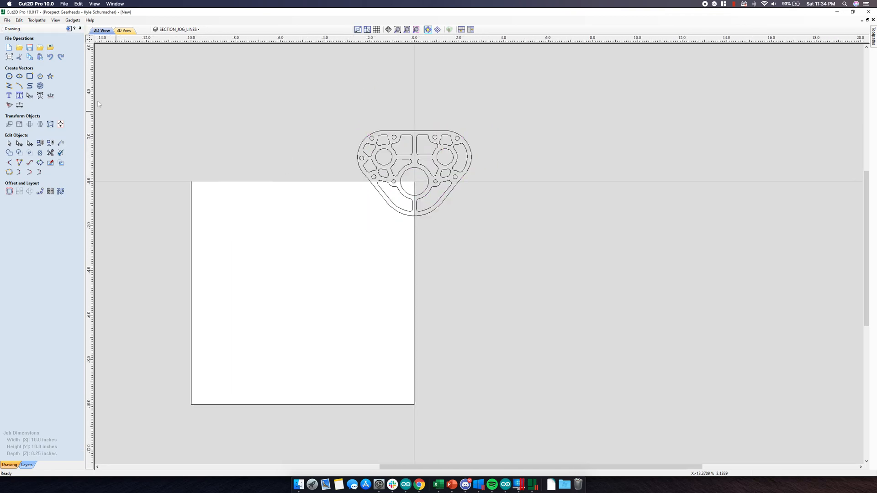
- Import the bearing recess vectors from Gearbox2.dwg into the same job
{"action": "left_click", "coordinate": [40, 48]}
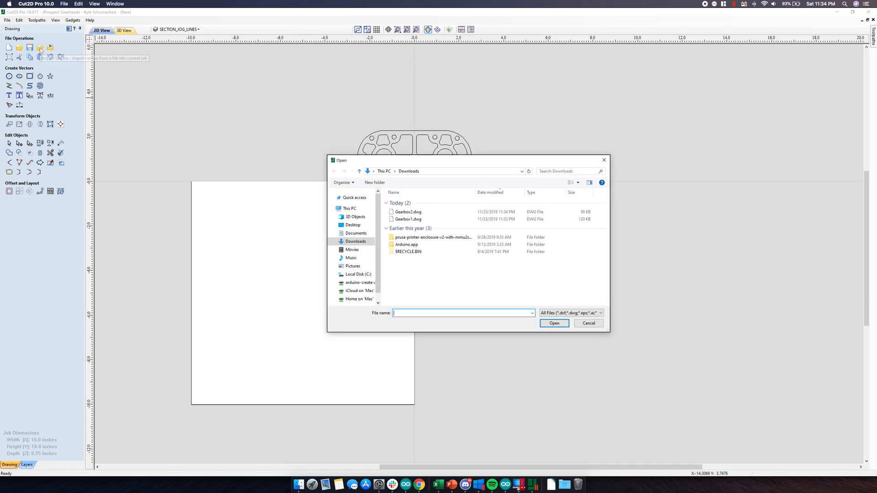
{"action": "double_click", "coordinate": [408, 212]}
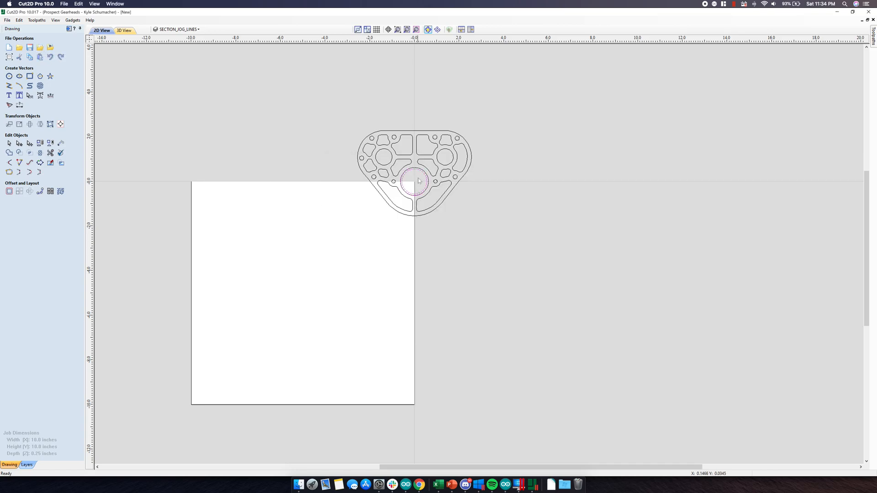
{"action": "scroll", "coordinate": [418, 181], "scroll_direction": "up", "scroll_amount": 3}
{"action": "scroll", "coordinate": [452, 189], "scroll_direction": "down", "scroll_amount": 3}
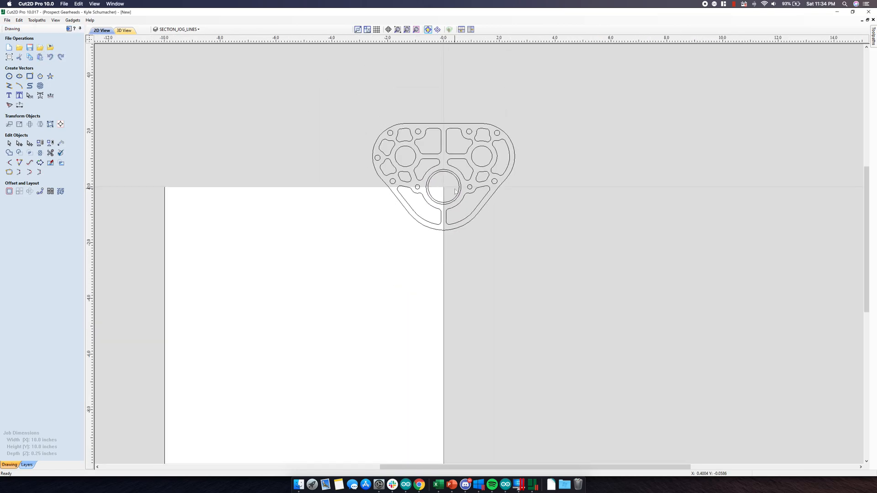
{"action": "scroll", "coordinate": [455, 191], "scroll_direction": "down", "scroll_amount": 1}
- Join all the imported plate and bearing recess vectors into closed outlines
{"action": "left_click_drag", "start_coordinate": [398, 113], "coordinate": [570, 246]}
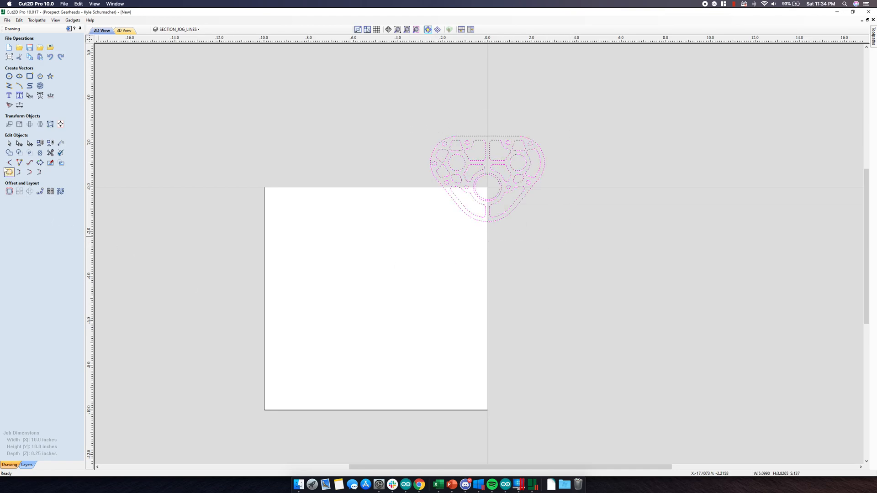
{"action": "left_click", "coordinate": [9, 173]}
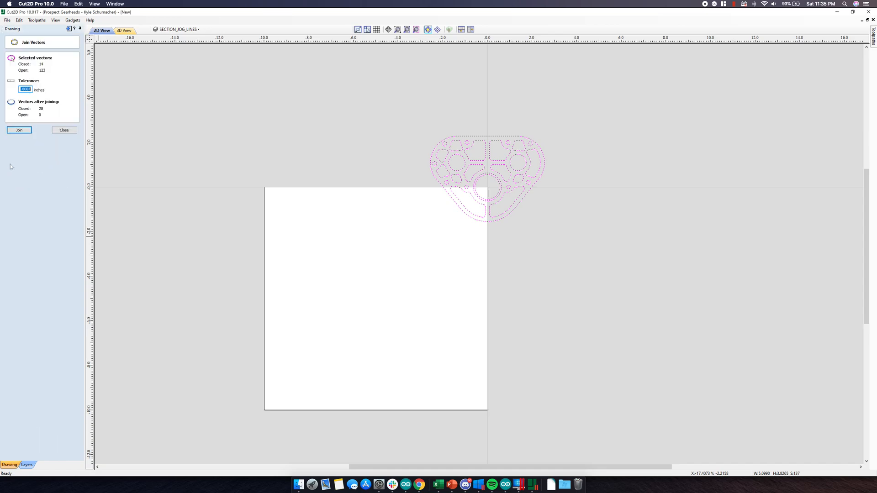
{"action": "left_click", "coordinate": [22, 130]}
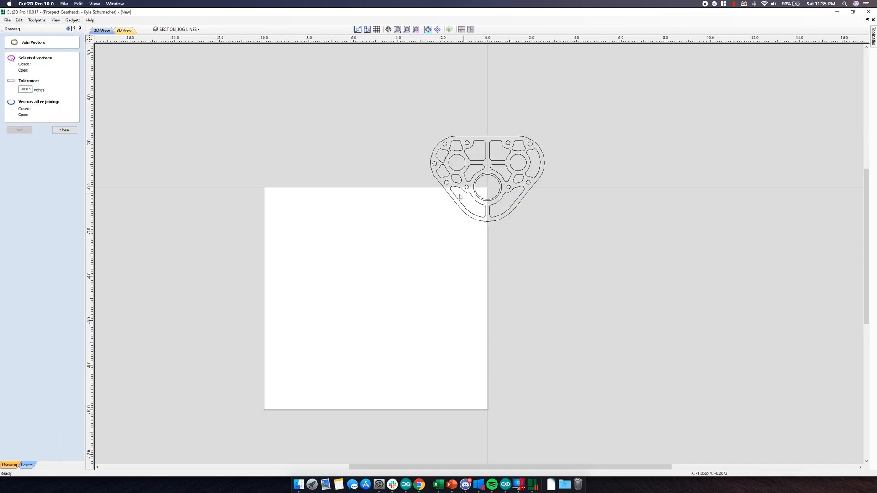
{"action": "left_click", "coordinate": [54, 131]}
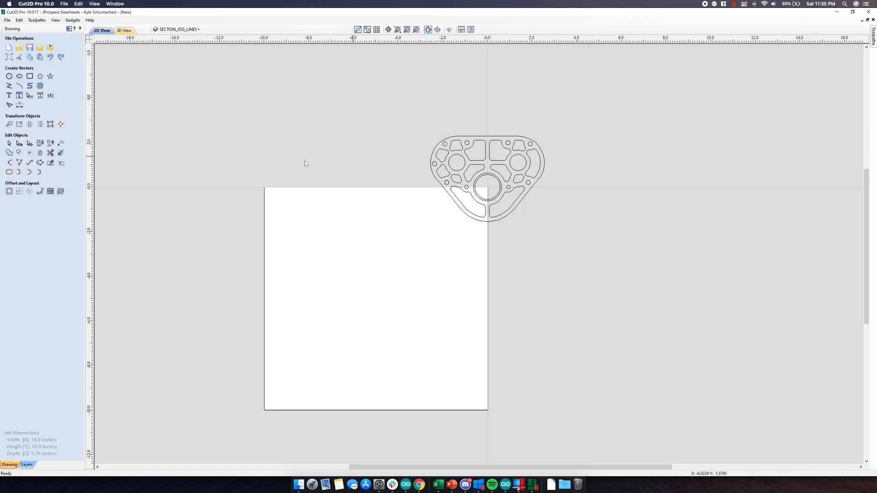
- Check individual segments of the plate outline, then select the whole imported drawing and join its open vectors
{"action": "left_click", "coordinate": [448, 195]}
{"action": "left_click", "coordinate": [439, 195]}
{"action": "left_click", "coordinate": [530, 189]}
{"action": "left_click_drag", "start_coordinate": [386, 106], "coordinate": [589, 244]}
{"action": "left_click", "coordinate": [9, 172]}
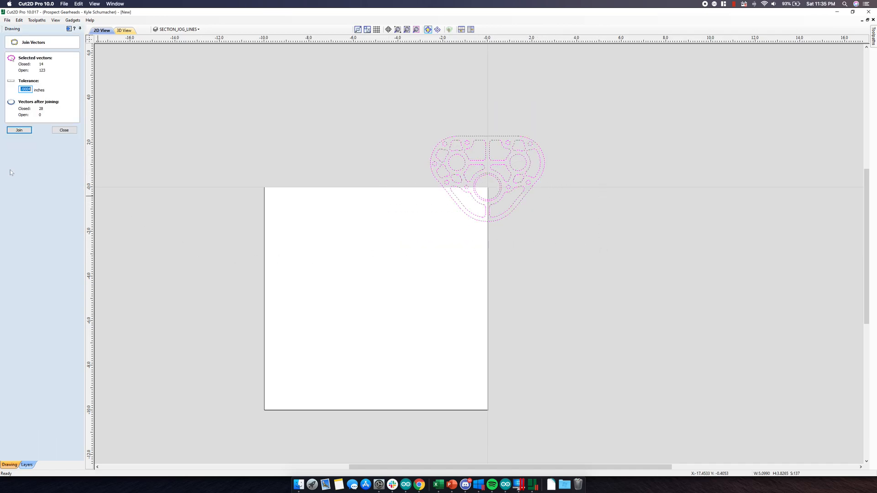
{"action": "left_click", "coordinate": [19, 131]}
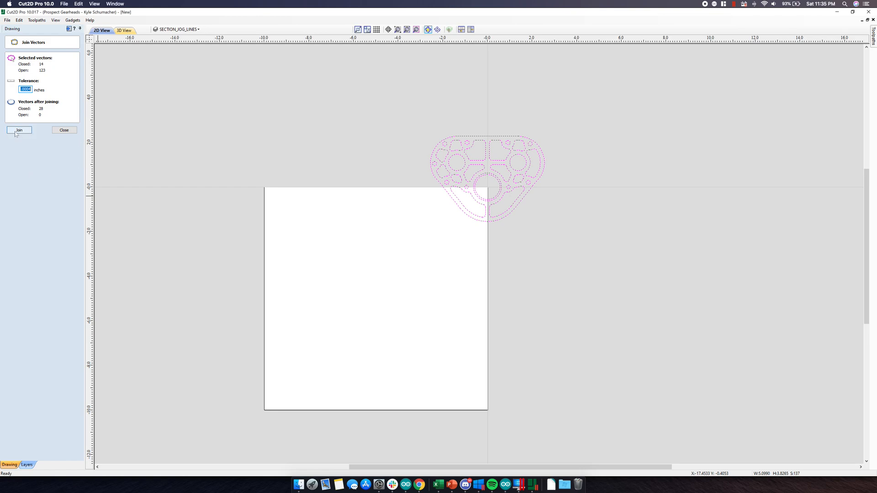
{"action": "left_click", "coordinate": [55, 131]}
- Inspect the joined outlines around the large bearing bore, then group all the plate vectors into one object
{"action": "scroll", "coordinate": [484, 199], "scroll_direction": "up", "scroll_amount": 5}
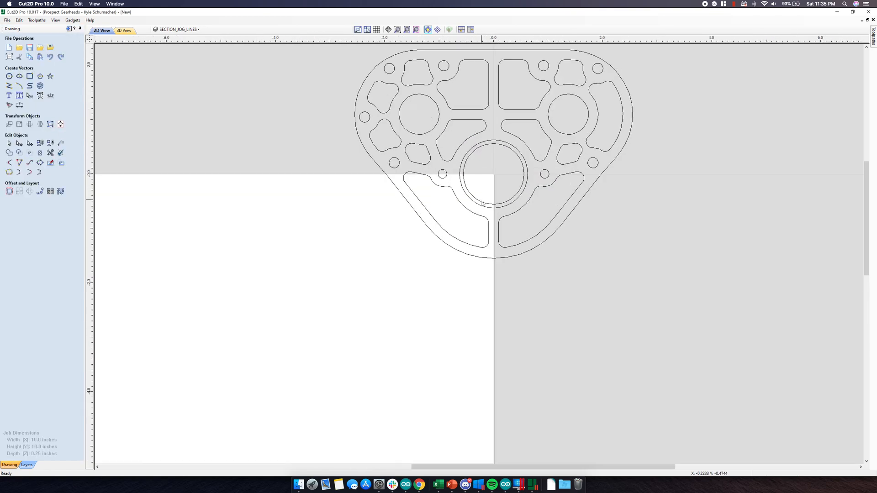
{"action": "left_click", "coordinate": [476, 213]}
{"action": "left_click", "coordinate": [464, 211]}
{"action": "scroll", "coordinate": [379, 151], "scroll_direction": "down", "scroll_amount": 4}
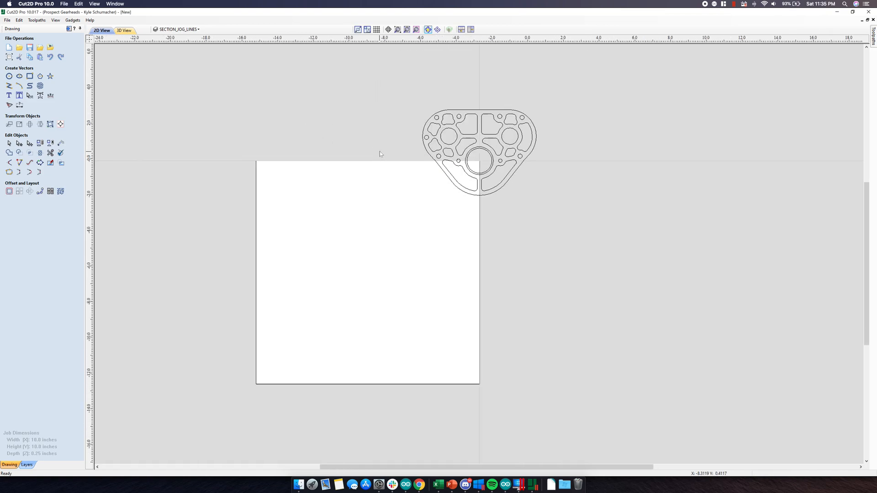
{"action": "left_click_drag", "start_coordinate": [575, 190], "coordinate": [575, 190]}
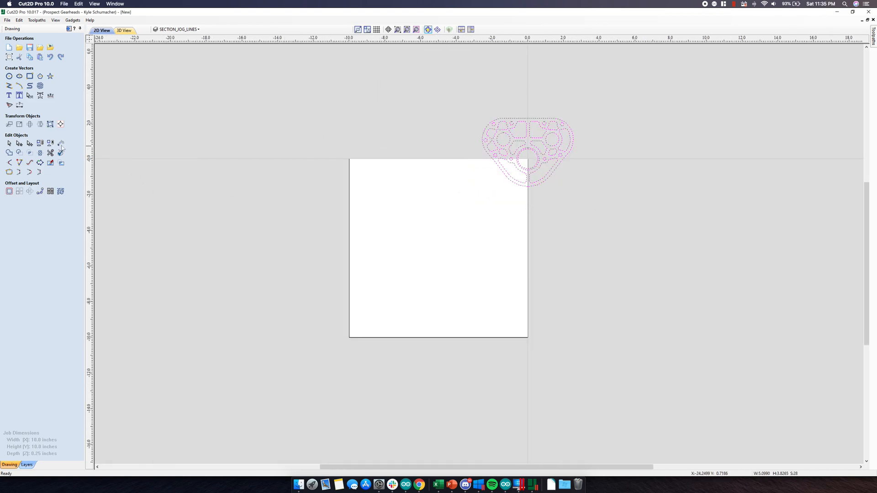
{"action": "left_click", "coordinate": [41, 144]}
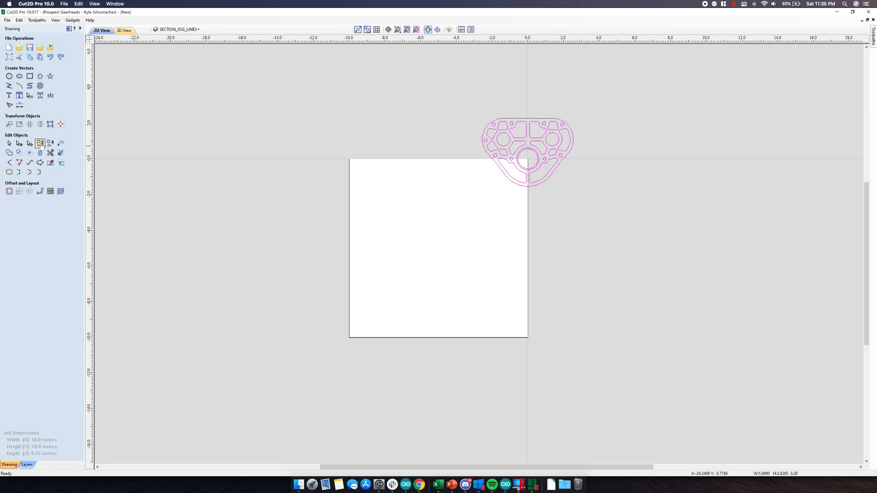
{"action": "left_click", "coordinate": [409, 118]}
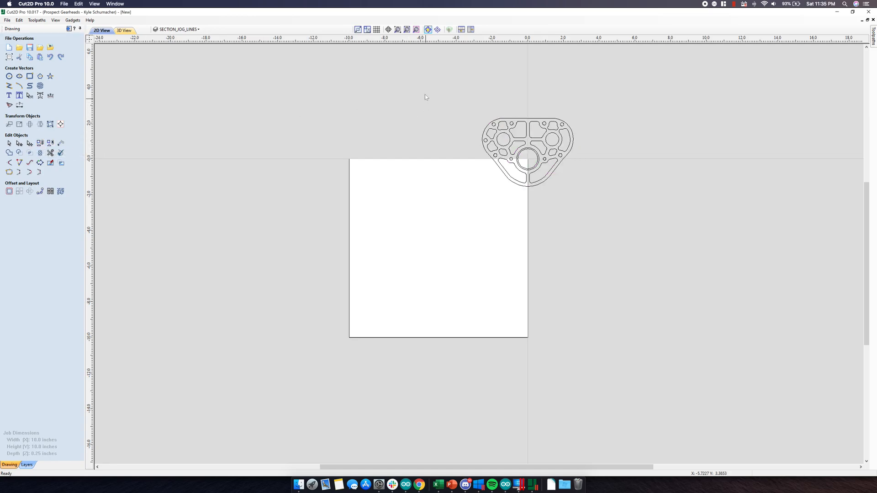
- Duplicate the grouped plate three times, placing the copies around the original on and near the sheet
{"action": "left_click_drag", "start_coordinate": [461, 109], "coordinate": [607, 201]}
{"action": "key", "text": "t"}
{"action": "left_click_drag", "start_coordinate": [528, 152], "coordinate": [551, 248]}
{"action": "left_click", "coordinate": [529, 152]}
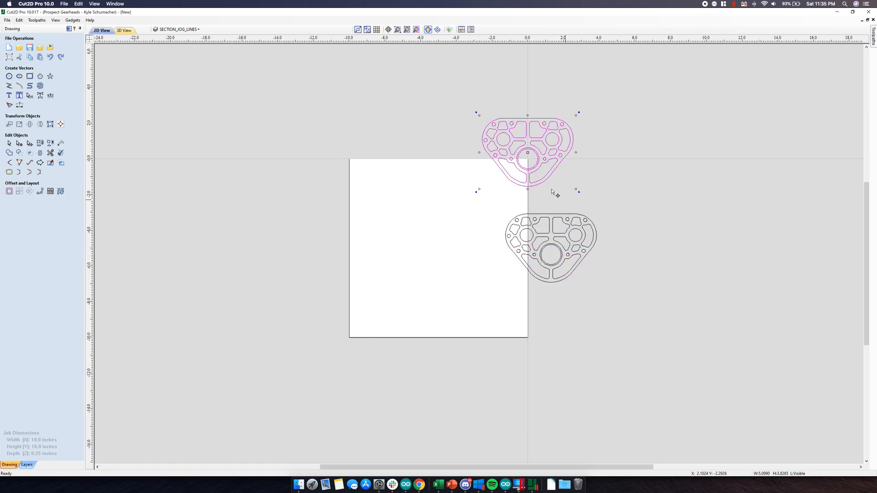
{"action": "left_click_drag", "start_coordinate": [529, 153], "coordinate": [410, 156]}
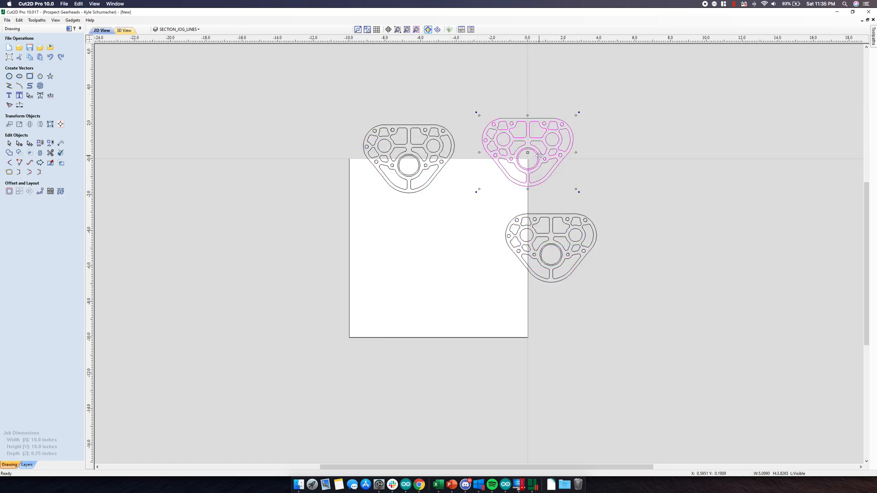
{"action": "left_click_drag", "start_coordinate": [527, 153], "coordinate": [437, 244]}
{"action": "left_click", "coordinate": [476, 310]}
{"action": "scroll", "coordinate": [450, 277], "scroll_direction": "down", "scroll_amount": 2}
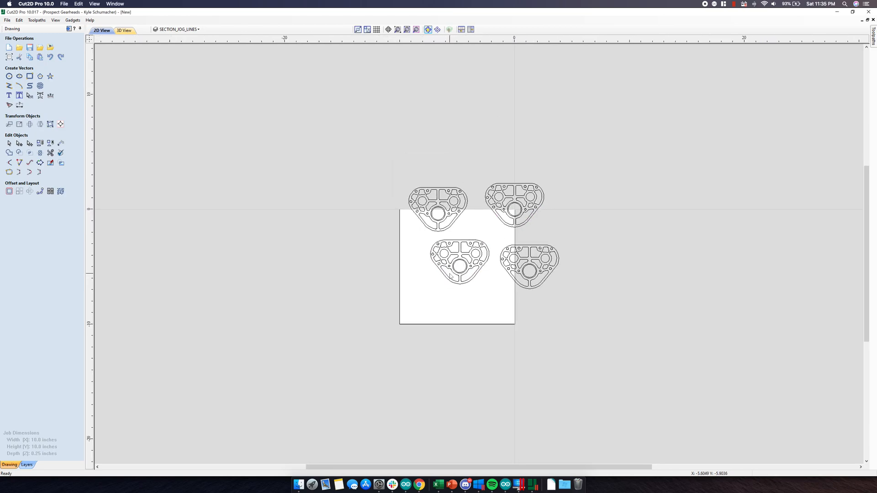
- Set the job size to 15 inches wide and 15 inches high
{"action": "left_click", "coordinate": [9, 56]}
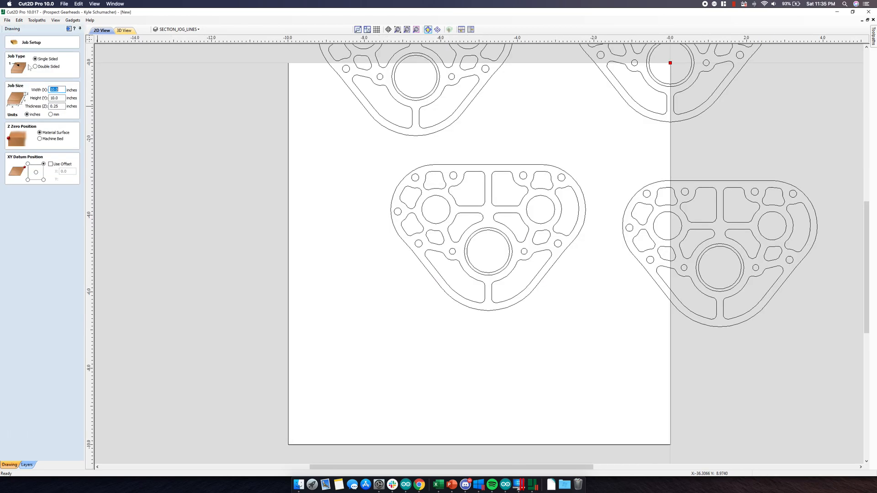
{"action": "type", "text": "15"}
{"action": "left_click", "coordinate": [56, 98]}
{"action": "type", "text": "15"}
{"action": "left_click", "coordinate": [17, 212]}
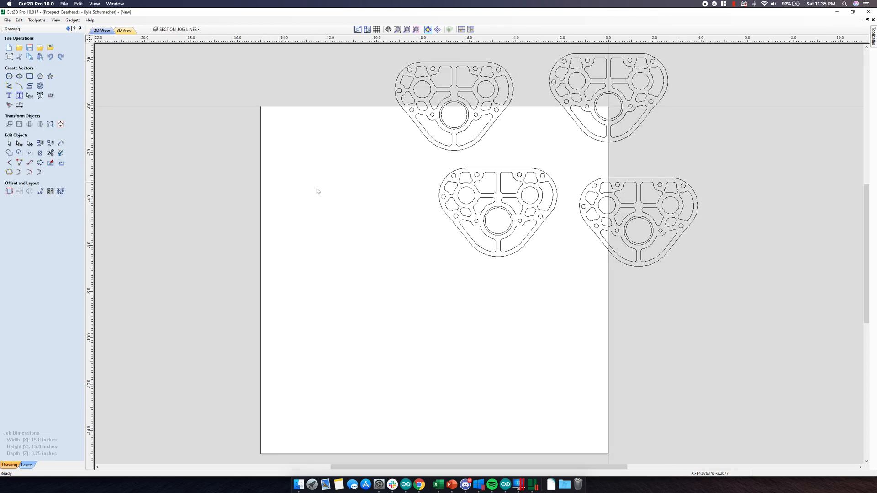
- Select all four plates and open the part nesting settings for them
{"action": "left_click_drag", "start_coordinate": [270, 75], "coordinate": [576, 263]}
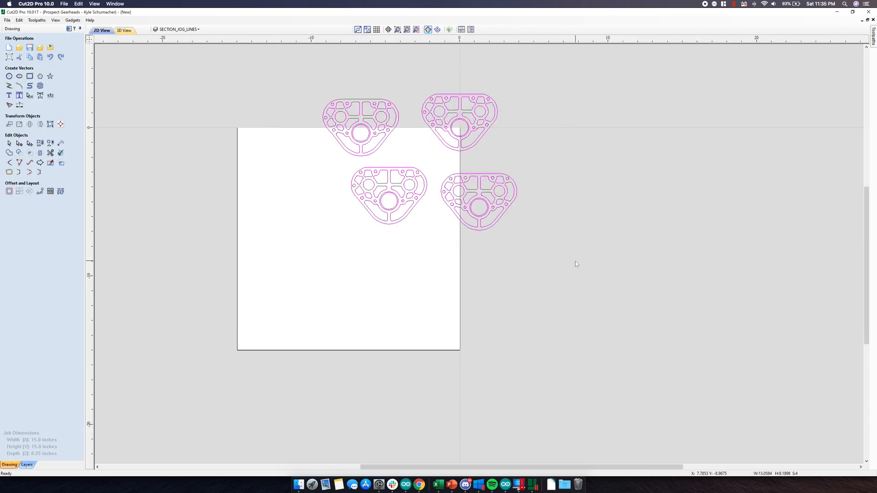
{"action": "left_click", "coordinate": [60, 191]}
{"action": "double_click", "coordinate": [53, 65]}
{"action": "double_click", "coordinate": [58, 72]}
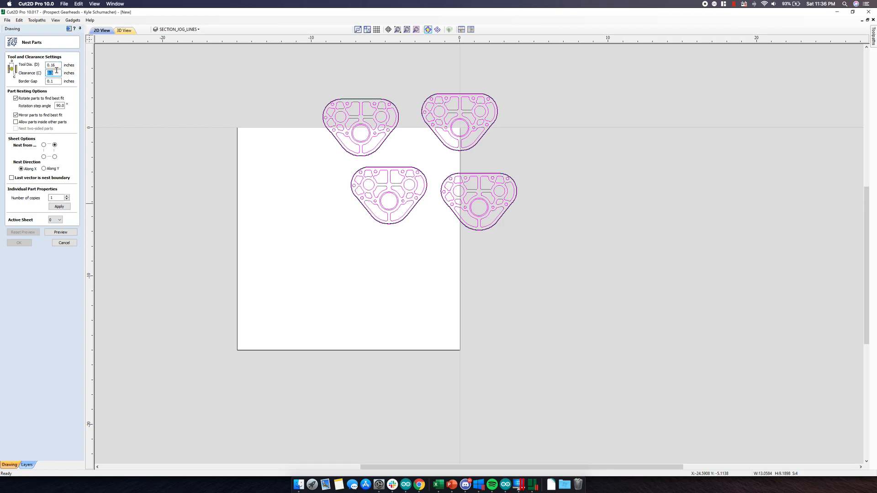
{"action": "double_click", "coordinate": [56, 65]}
{"action": "type", "text": "6"}
{"action": "left_click", "coordinate": [55, 73]}
- Switch to Chrome to convert 6 mm to inches, then return to Cut2D Pro and set the nesting tool diameter to .23 inches
{"action": "left_click", "coordinate": [419, 484]}
{"action": "left_click", "coordinate": [198, 17]}
{"action": "type", "text": "6mm to inches"}
{"action": "key", "text": "Return"}
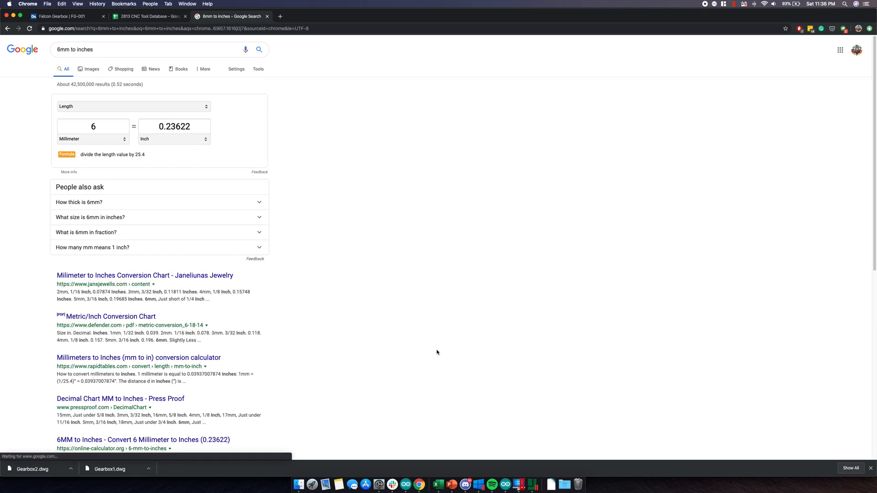
{"action": "left_click", "coordinate": [517, 486]}
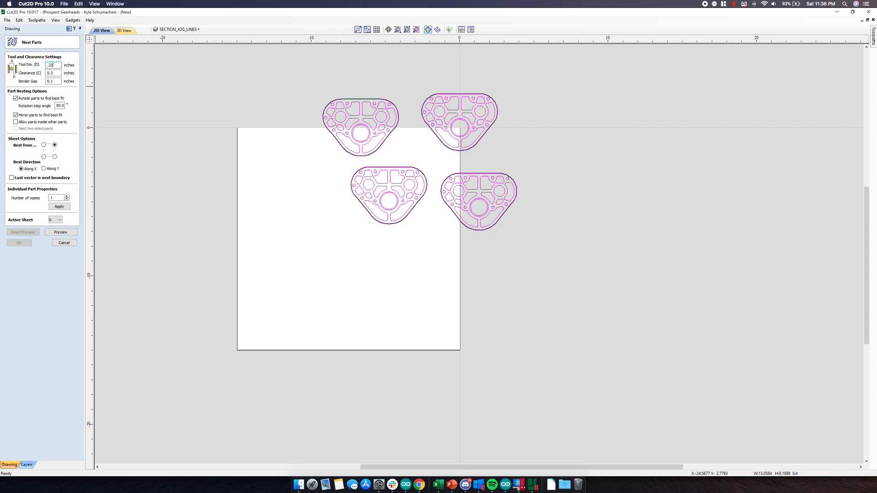
- Set the nesting clearance to .1 inches and the rotation step angle to 10 degrees, and preview the layout
{"action": "double_click", "coordinate": [57, 74]}
{"action": "type", "text": ".1"}
{"action": "left_click_drag", "start_coordinate": [58, 104], "coordinate": [84, 106]}
{"action": "left_click", "coordinate": [64, 233]}
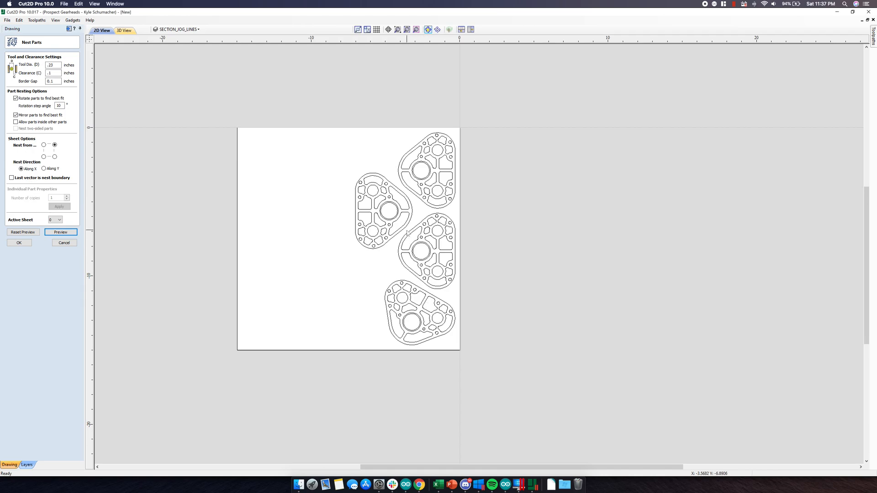
- Recheck the 6 mm to inches conversion in Chrome and return to the nesting settings in Cut2D Pro
{"action": "left_click", "coordinate": [57, 65]}
{"action": "left_click", "coordinate": [419, 485]}
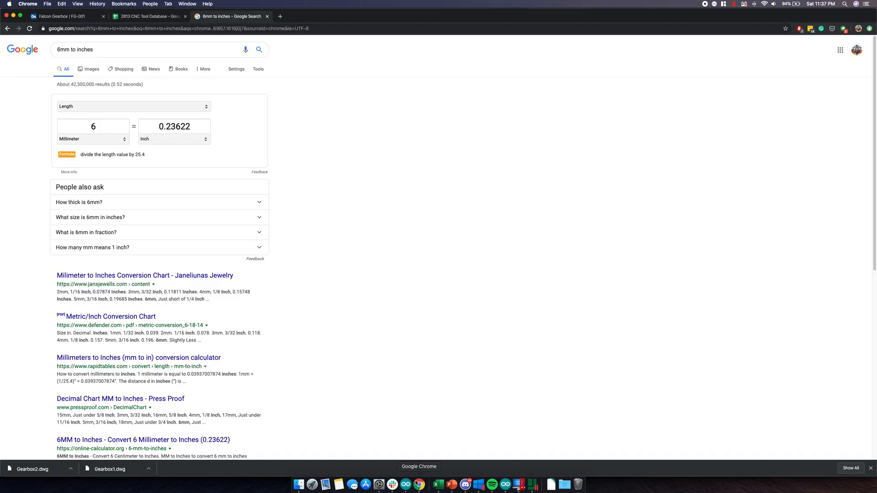
{"action": "left_click", "coordinate": [531, 487]}
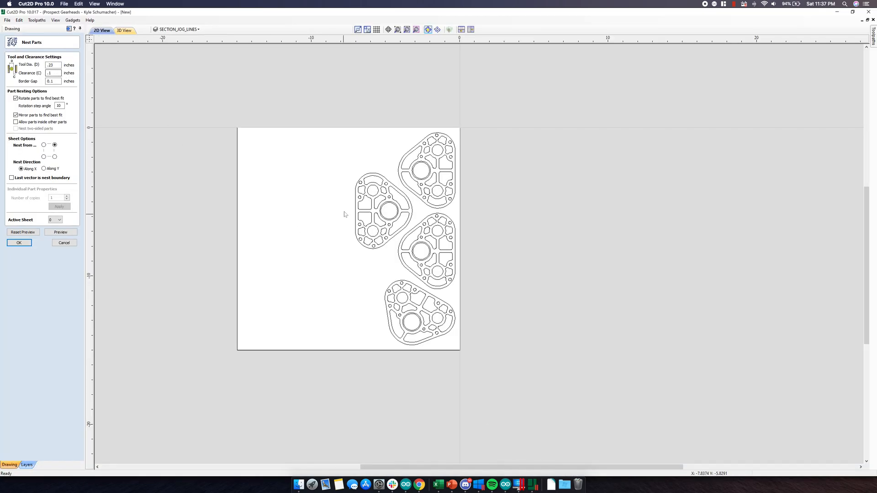
- Accept the nested layout and ungroup all four plates into individual vectors
{"action": "left_click", "coordinate": [20, 243]}
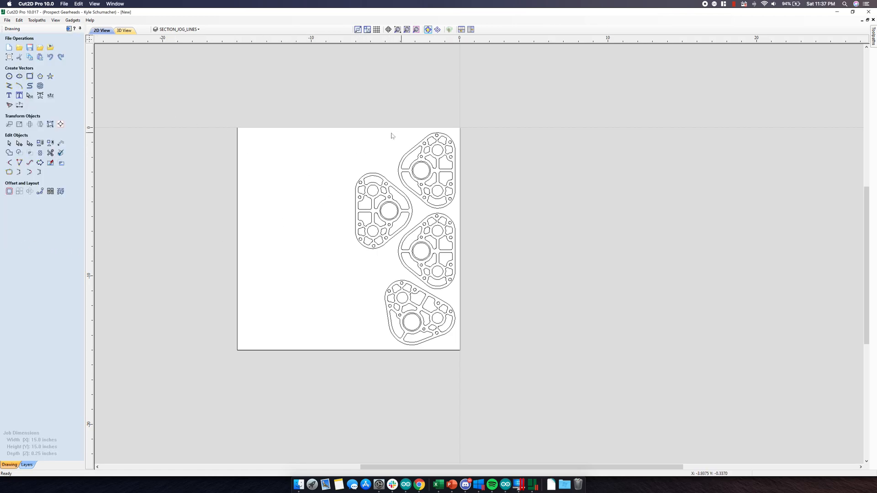
{"action": "left_click_drag", "start_coordinate": [300, 82], "coordinate": [491, 379]}
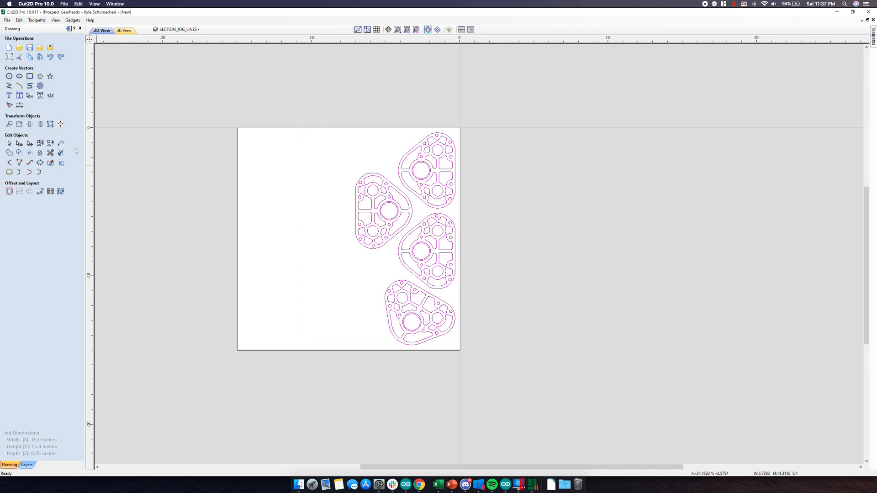
{"action": "left_click", "coordinate": [50, 144]}
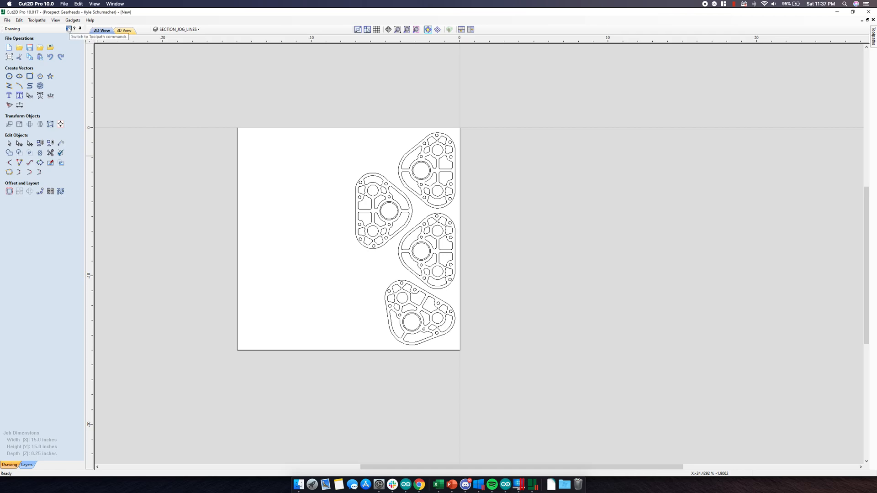
- Start a drilling toolpath and select a small bolt hole on the uppermost plate
{"action": "left_click", "coordinate": [69, 29]}
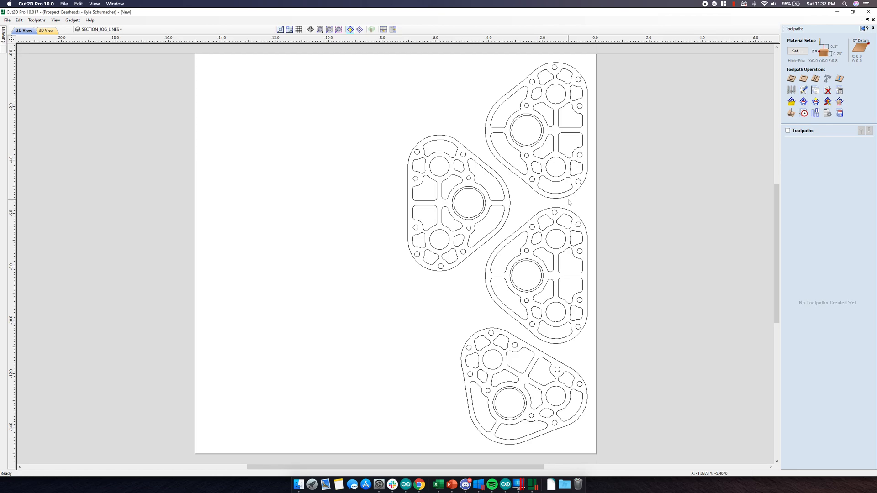
{"action": "scroll", "coordinate": [569, 202], "scroll_direction": "down", "scroll_amount": 2}
{"action": "scroll", "coordinate": [567, 205], "scroll_direction": "up", "scroll_amount": 2}
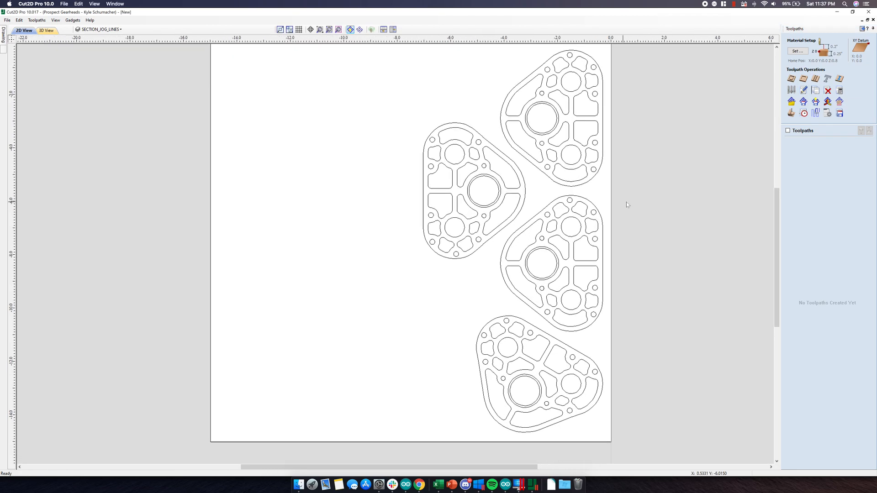
{"action": "scroll", "coordinate": [653, 150], "scroll_direction": "down", "scroll_amount": 1}
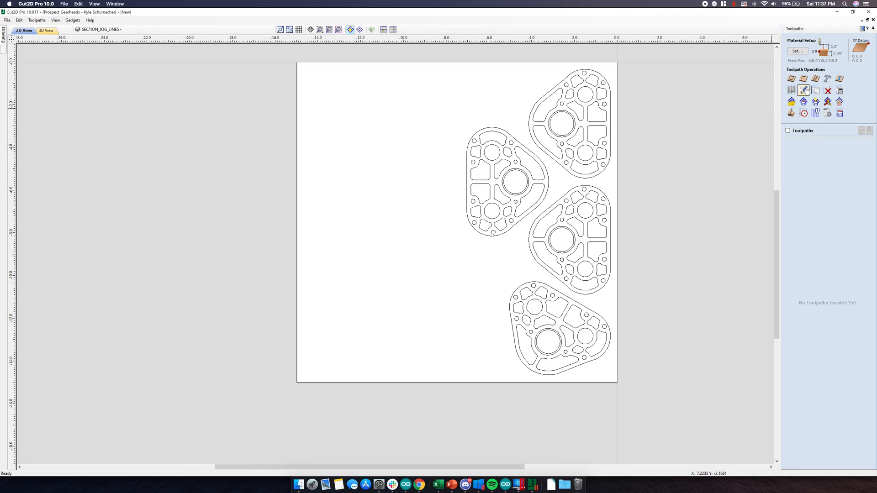
{"action": "left_click", "coordinate": [816, 78]}
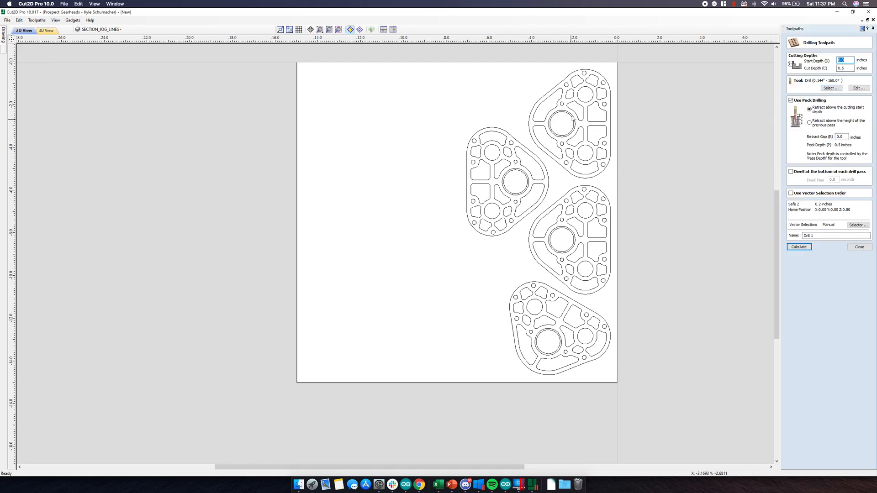
{"action": "left_click", "coordinate": [603, 105]}
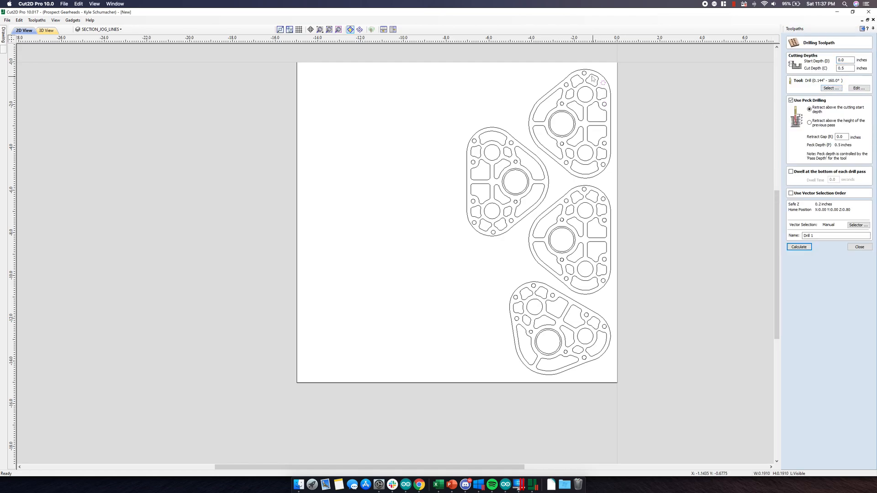
- Assign the Al 6061 Plate 0.191" 160° drill to the toolpath, checking it against the 2813 CNC Tool Database sheet in Chrome
{"action": "left_click", "coordinate": [831, 87]}
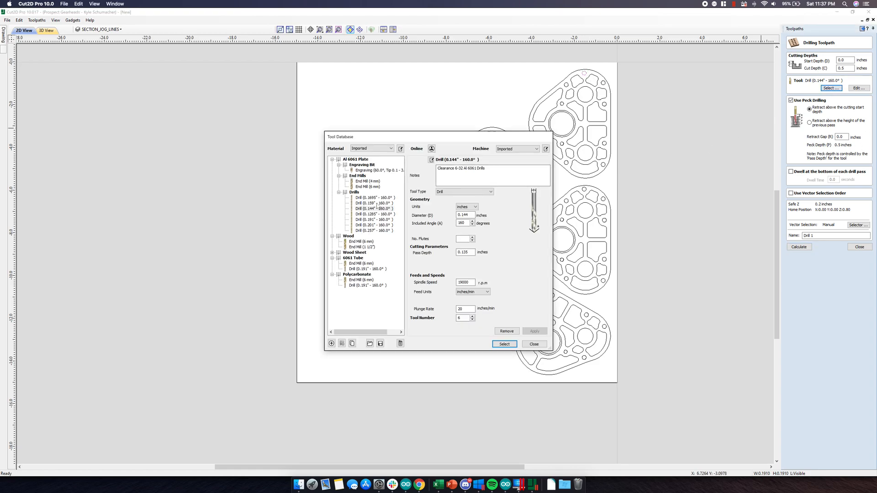
{"action": "left_click", "coordinate": [374, 219]}
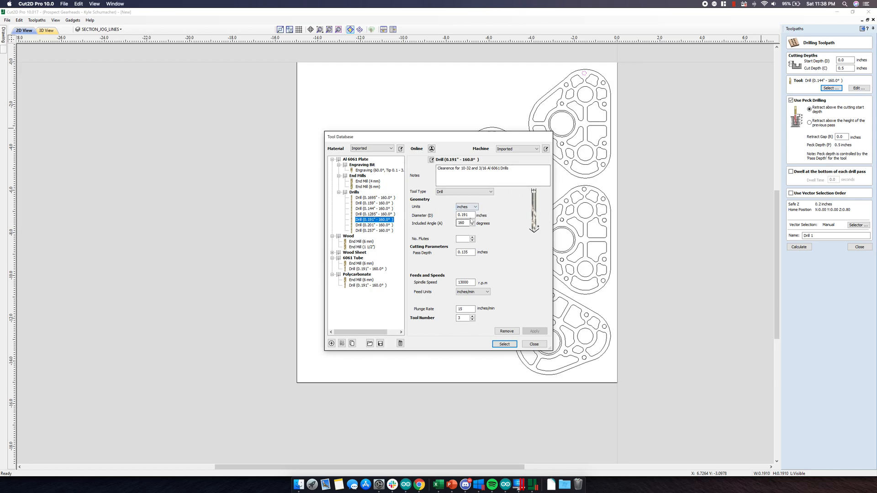
{"action": "left_click", "coordinate": [419, 485]}
{"action": "left_click", "coordinate": [145, 17]}
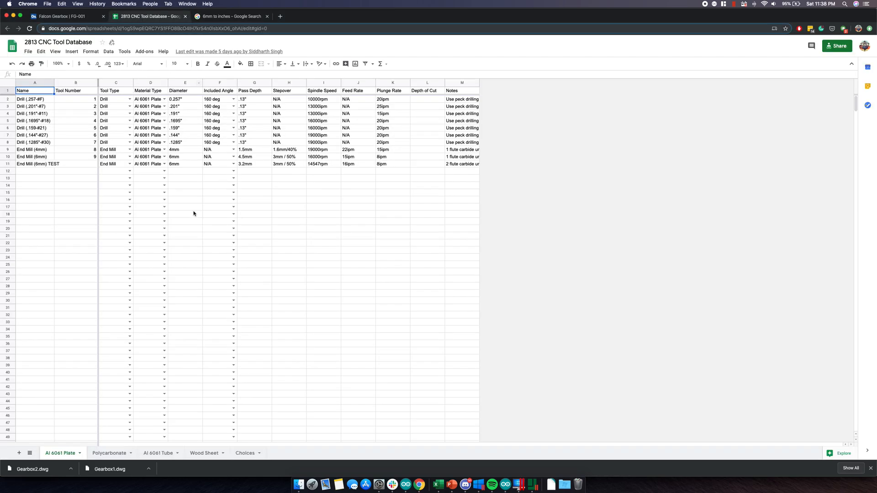
{"action": "left_click", "coordinate": [284, 178]}
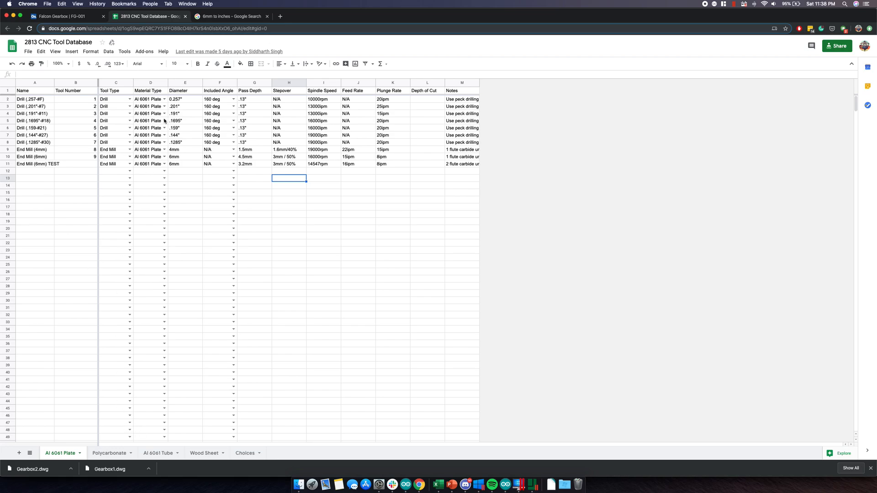
{"action": "left_click", "coordinate": [533, 485]}
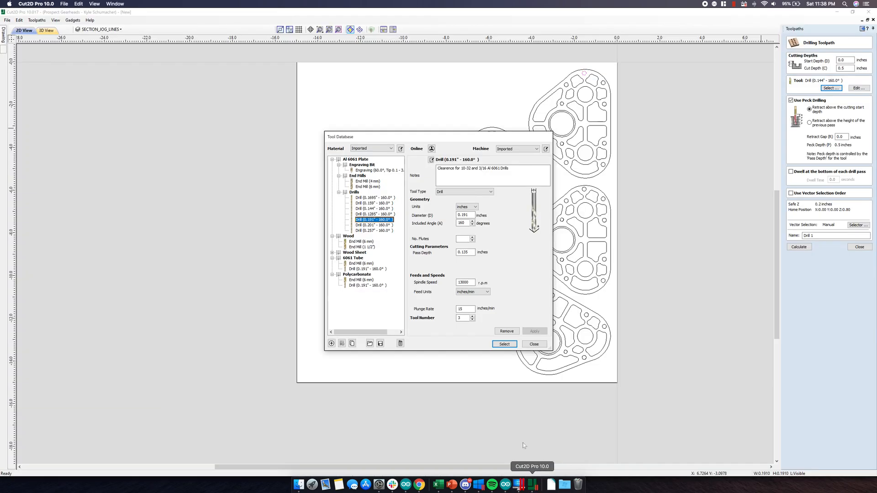
{"action": "left_click", "coordinate": [505, 346]}
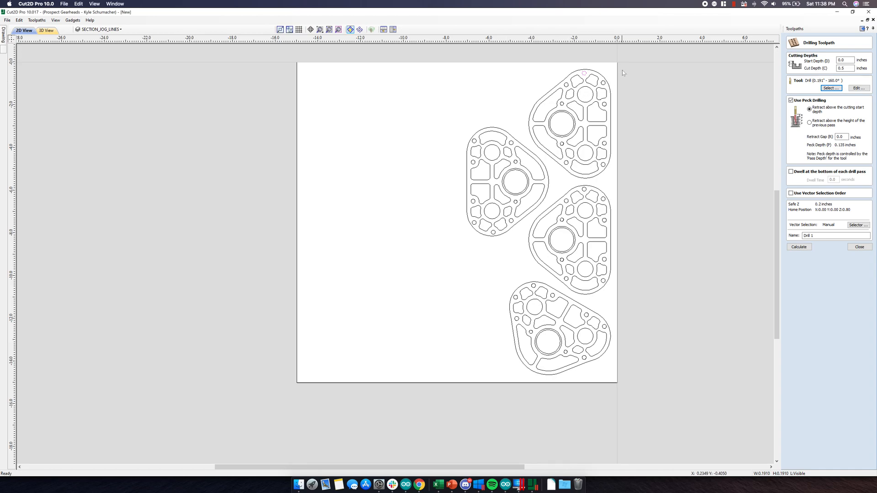
- Add the other perimeter bolt holes on all four plates to the drilling selection, leaving out the two small holes beside each large bore
{"action": "left_click", "coordinate": [604, 84], "text": "shift"}
{"action": "left_click", "coordinate": [605, 104], "text": "shift"}
{"action": "left_click", "coordinate": [567, 84], "text": "shift"}
{"action": "left_click", "coordinate": [603, 144], "text": "shift"}
{"action": "left_click", "coordinate": [601, 139], "text": "shift"}
{"action": "left_click", "coordinate": [600, 145], "text": "shift"}
{"action": "left_click", "coordinate": [603, 165], "text": "shift"}
{"action": "left_click", "coordinate": [564, 164], "text": "shift"}
{"action": "left_click", "coordinate": [512, 144], "text": "shift"}
{"action": "left_click", "coordinate": [474, 141], "text": "shift"}
{"action": "left_click", "coordinate": [473, 162], "text": "shift"}
{"action": "left_click", "coordinate": [473, 201], "text": "shift"}
{"action": "left_click", "coordinate": [475, 223], "text": "shift"}
{"action": "left_click", "coordinate": [493, 233], "text": "shift"}
{"action": "left_click", "coordinate": [512, 222], "text": "shift"}
{"action": "left_click", "coordinate": [567, 201], "text": "shift"}
{"action": "left_click", "coordinate": [584, 189], "text": "shift"}
{"action": "left_click", "coordinate": [605, 220], "text": "shift"}
{"action": "left_click", "coordinate": [604, 200], "text": "shift"}
{"action": "left_click", "coordinate": [606, 260], "text": "shift"}
{"action": "left_click", "coordinate": [604, 281], "text": "shift"}
{"action": "left_click", "coordinate": [567, 279], "text": "shift"}
{"action": "left_click", "coordinate": [534, 286], "text": "shift"}
{"action": "left_click", "coordinate": [516, 298], "text": "shift"}
{"action": "left_click", "coordinate": [553, 297], "text": "shift"}
{"action": "left_click", "coordinate": [605, 328], "text": "shift"}
{"action": "left_click", "coordinate": [585, 360], "text": "shift"}
- Calculate the drilling toolpath with a cut depth of .25+.06 inches and the name #11, accepting the cut through the material, and preview it
{"action": "double_click", "coordinate": [844, 69]}
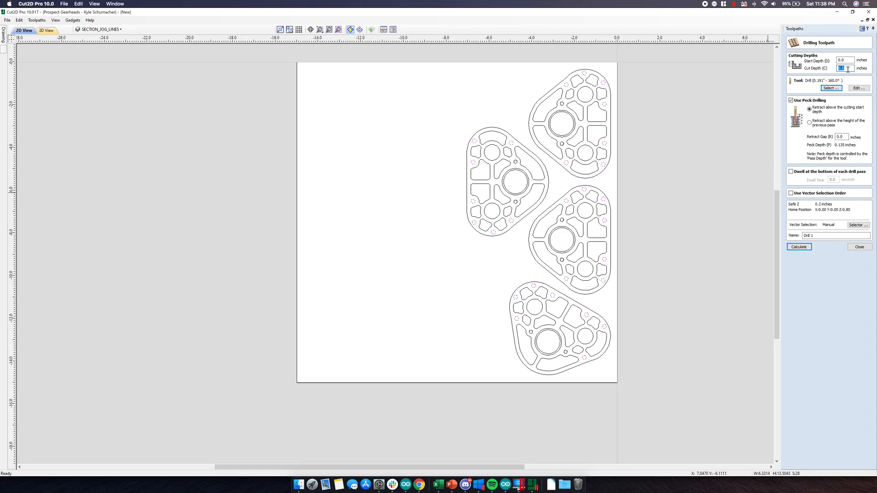
{"action": "type", "text": ".25+.06"}
{"action": "left_click", "coordinate": [817, 236]}
{"action": "left_click_drag", "start_coordinate": [816, 234], "coordinate": [794, 236]}
{"action": "type", "text": "#11"}
{"action": "left_click", "coordinate": [800, 249]}
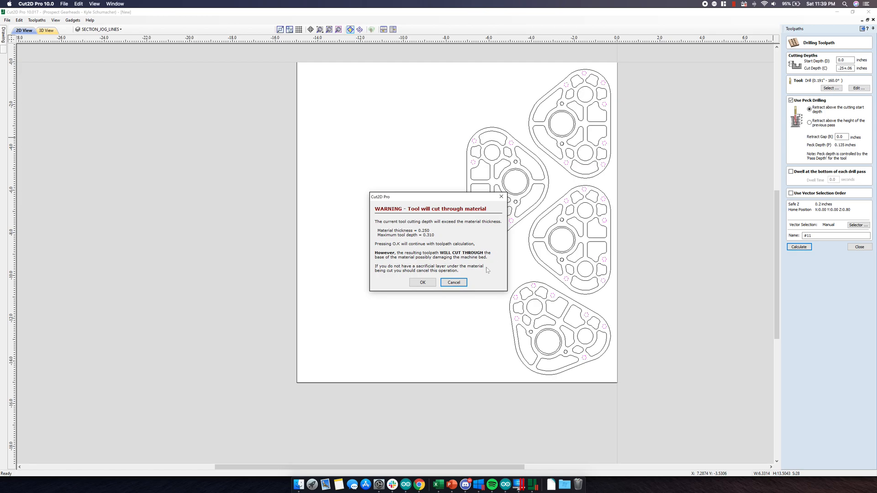
{"action": "left_click", "coordinate": [422, 282]}
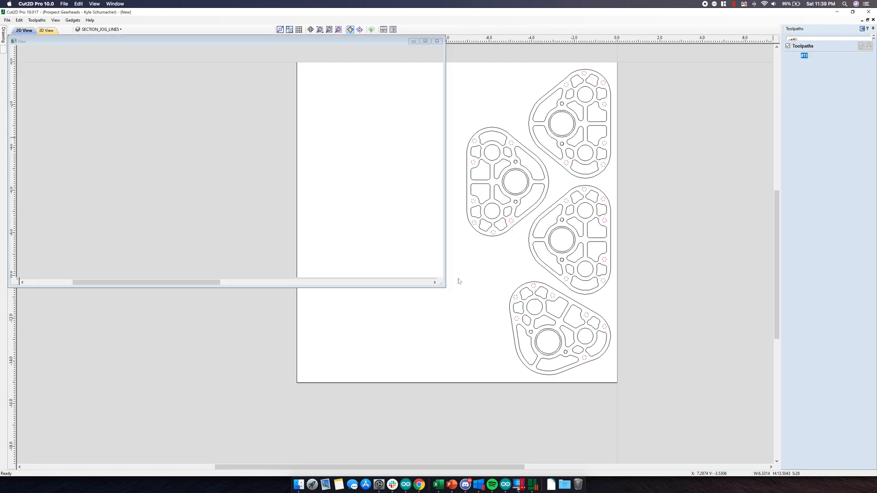
{"action": "left_click", "coordinate": [807, 125]}
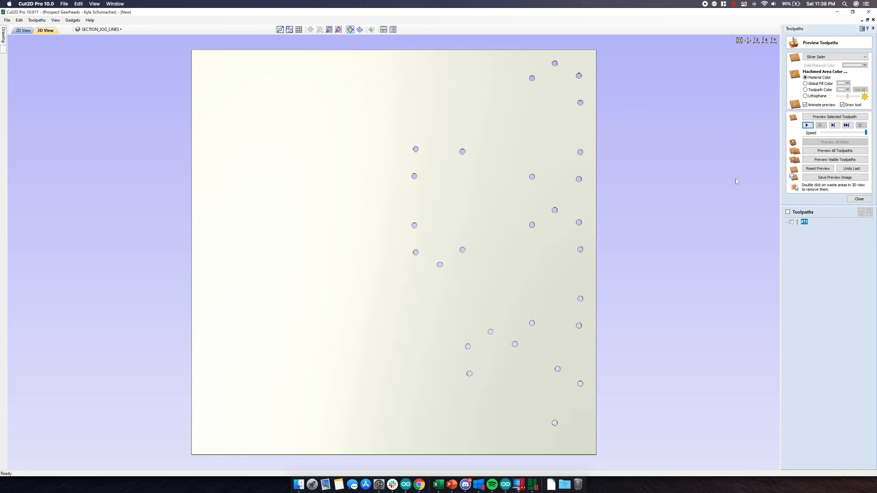
- Start another drilling toolpath and assign it the Al 6061 Plate 0.1695" 160° drill
{"action": "left_click", "coordinate": [859, 199]}
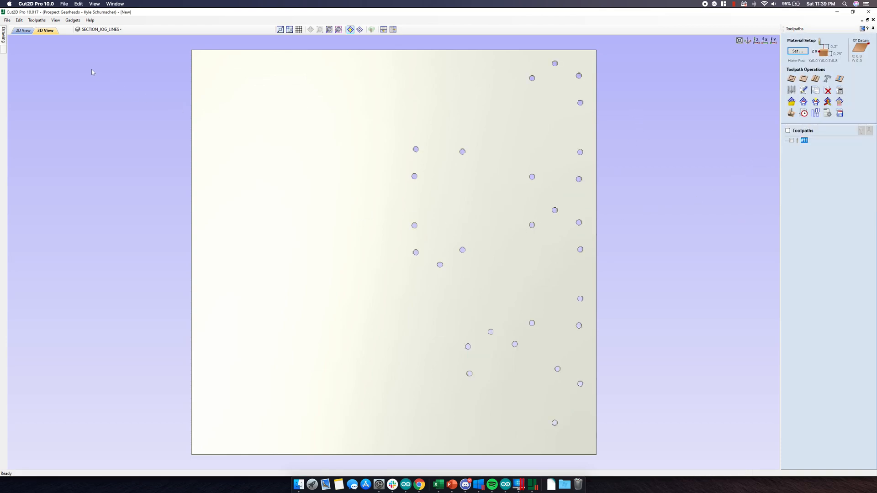
{"action": "left_click", "coordinate": [23, 32]}
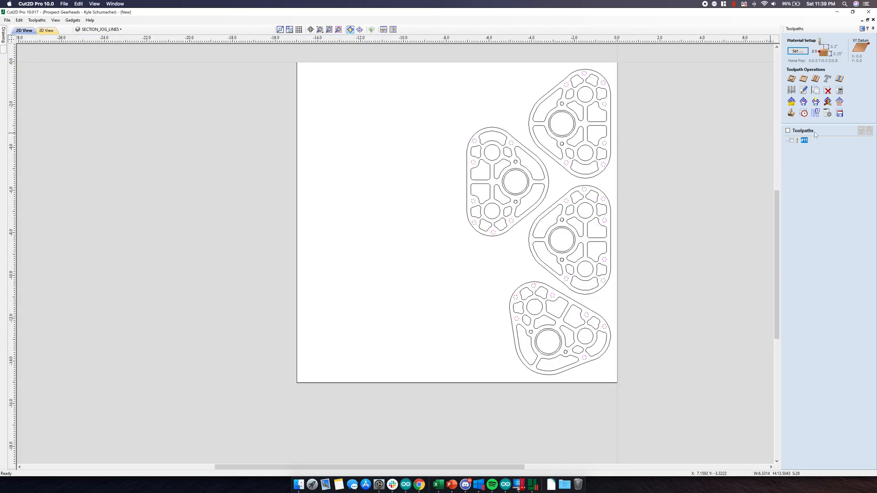
{"action": "left_click", "coordinate": [816, 78]}
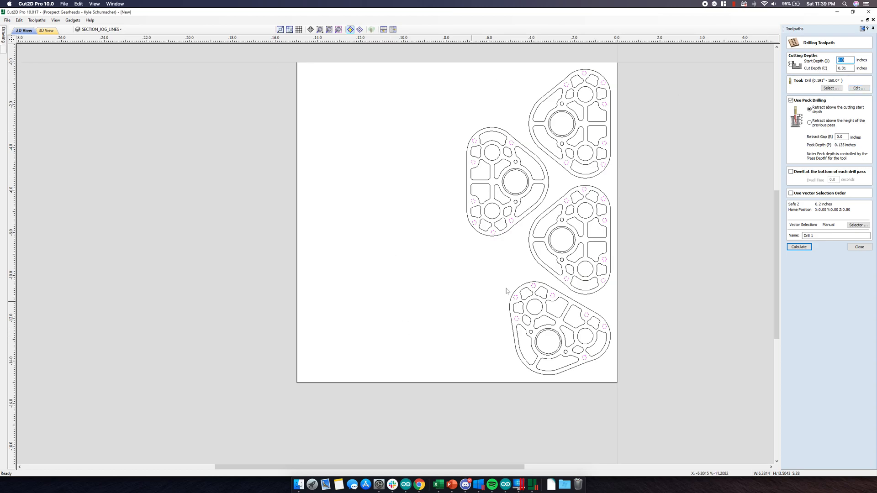
{"action": "left_click", "coordinate": [832, 88]}
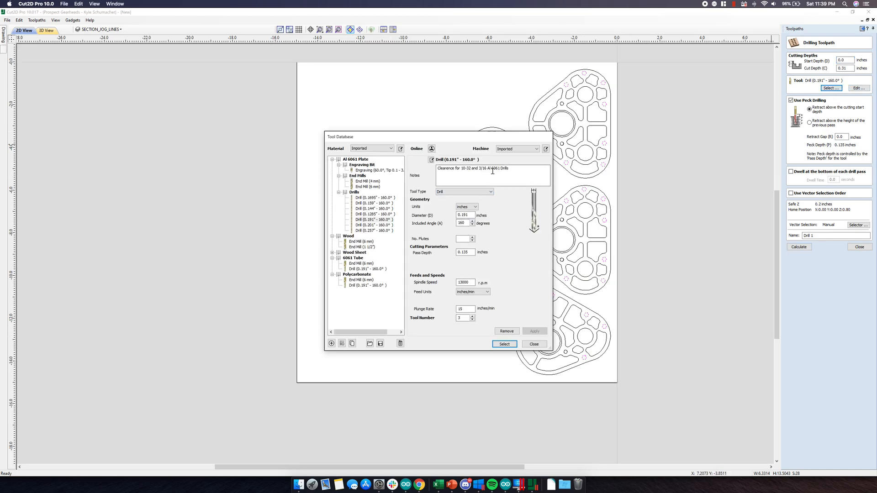
{"action": "left_click", "coordinate": [381, 203]}
{"action": "left_click", "coordinate": [376, 199]}
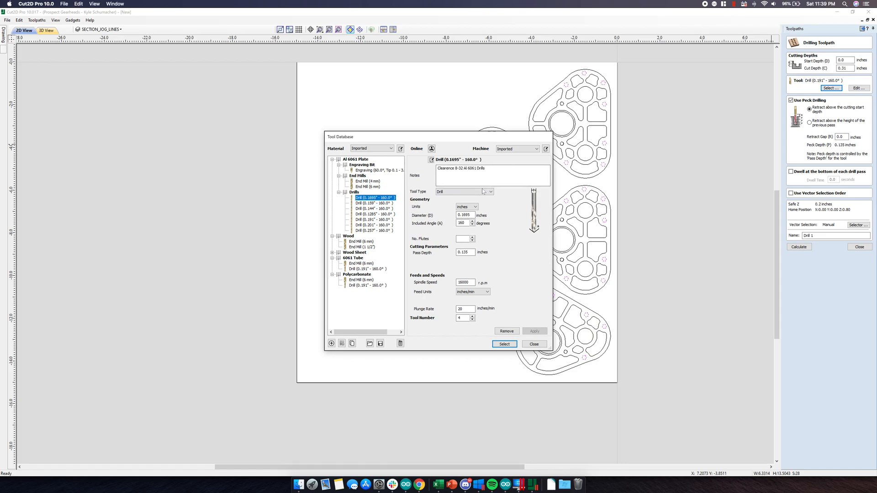
{"action": "left_click", "coordinate": [377, 203]}
{"action": "left_click", "coordinate": [377, 198]}
{"action": "left_click", "coordinate": [505, 344]}
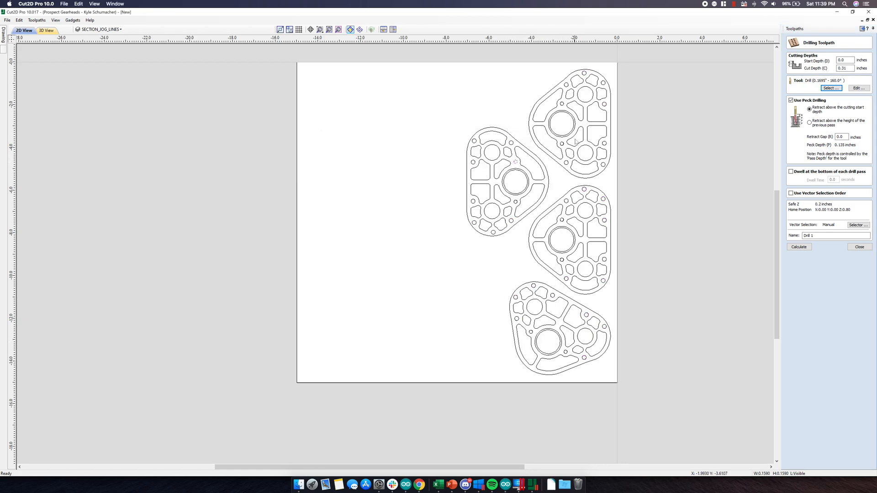
- Select the two small holes beside the large bore on each of the four plates for drilling
{"action": "left_click", "coordinate": [562, 104], "text": "shift"}
{"action": "left_click", "coordinate": [515, 202], "text": "shift"}
{"action": "left_click", "coordinate": [562, 221], "text": "shift"}
{"action": "left_click", "coordinate": [562, 260], "text": "shift"}
{"action": "left_click", "coordinate": [532, 332], "text": "shift"}
- Calculate the drilling toolpath with a cut depth of .25+.06 inches, accepting the cut through the material, and preview it
{"action": "left_click_drag", "start_coordinate": [818, 235], "coordinate": [800, 236]}
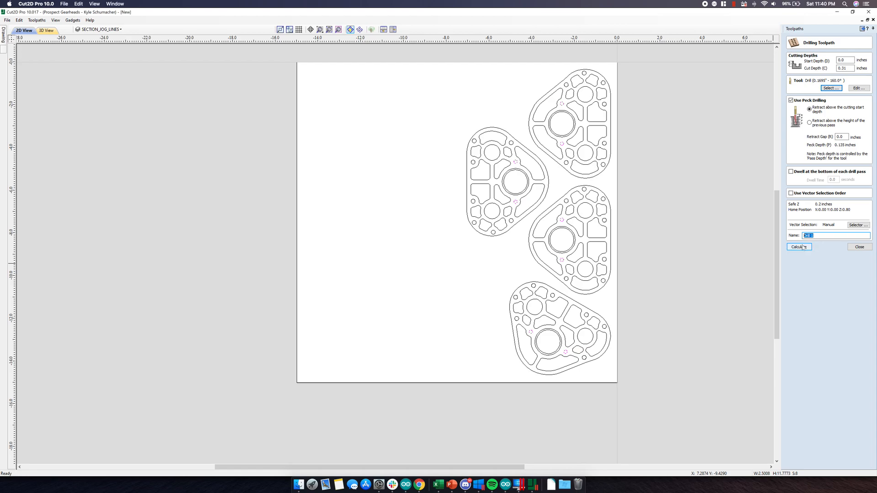
{"action": "left_click", "coordinate": [848, 68]}
{"action": "type", "text": ".25+.06"}
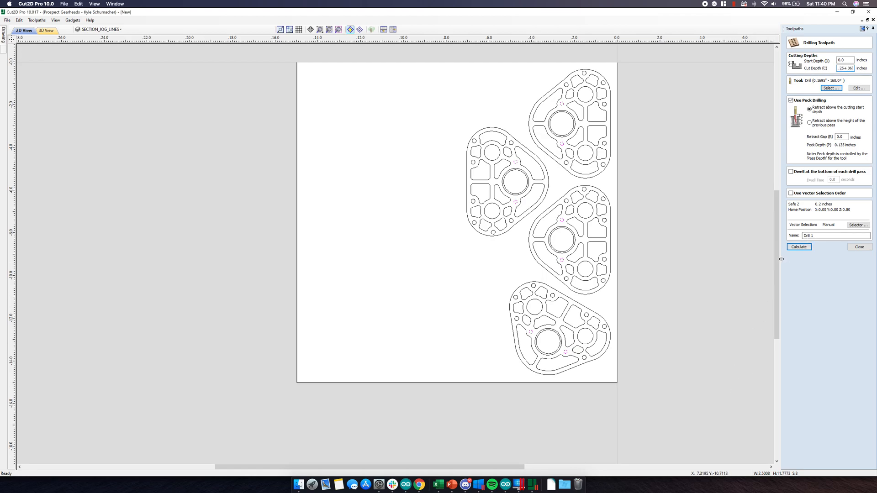
{"action": "left_click", "coordinate": [800, 247]}
{"action": "left_click", "coordinate": [423, 282]}
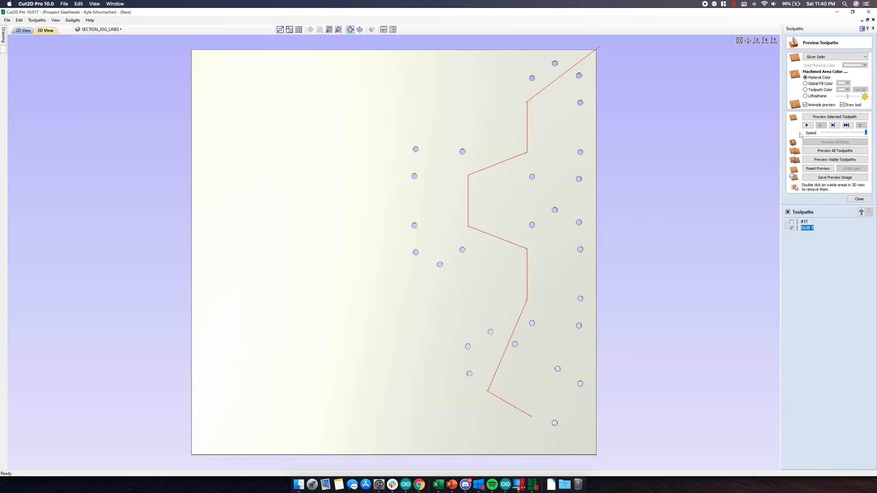
{"action": "left_click", "coordinate": [807, 125]}
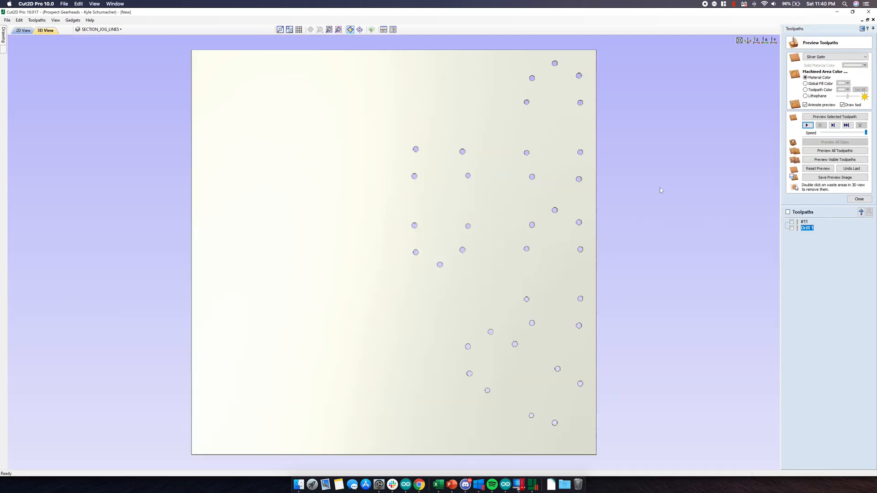
{"action": "left_click", "coordinate": [23, 30]}
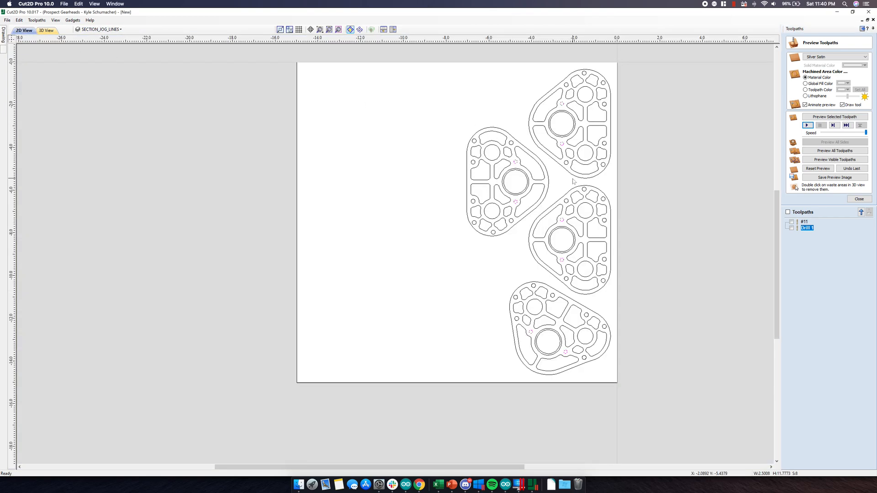
{"action": "left_click", "coordinate": [859, 199]}
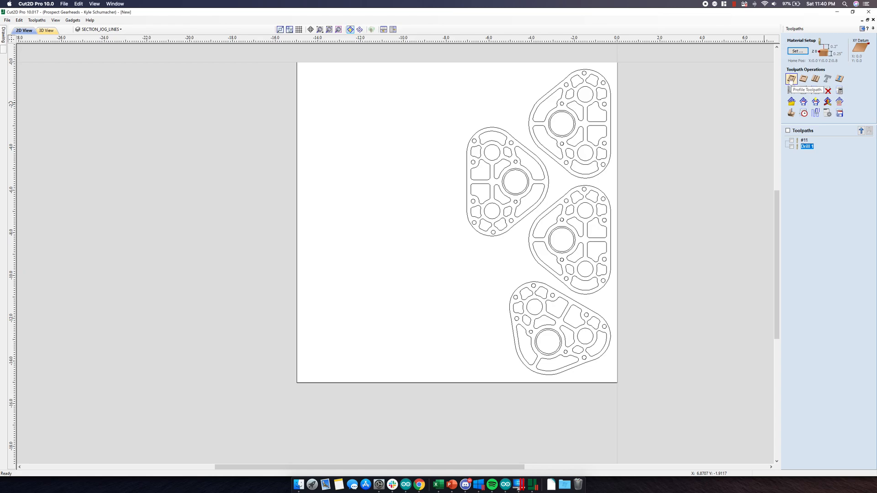
- Calculate an outside 2D profile toolpath with the Al 6061 Plate 6 mm end mill around the uppermost plate's lower curved cutout
{"action": "left_click", "coordinate": [791, 80]}
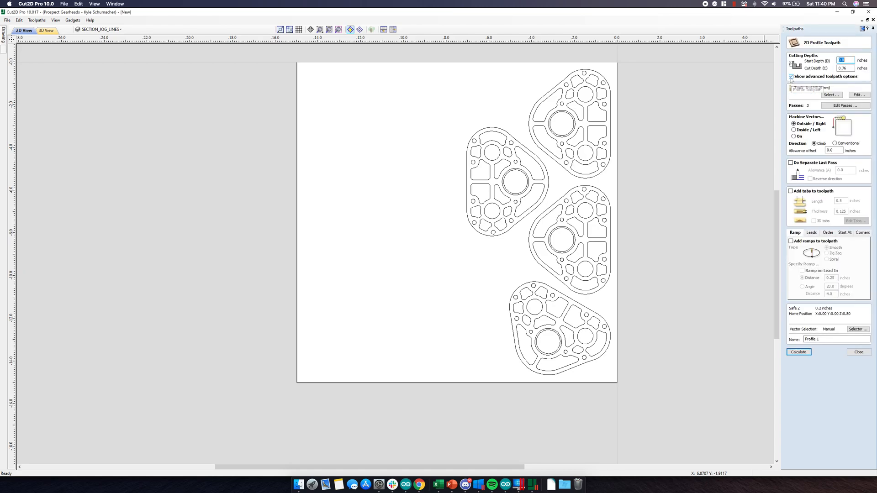
{"action": "left_click", "coordinate": [834, 95]}
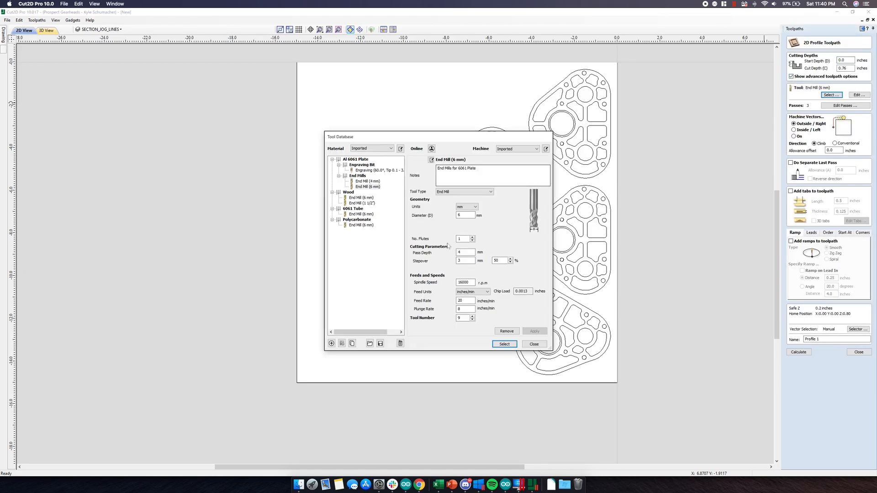
{"action": "left_click", "coordinate": [504, 345]}
{"action": "left_click", "coordinate": [554, 143]}
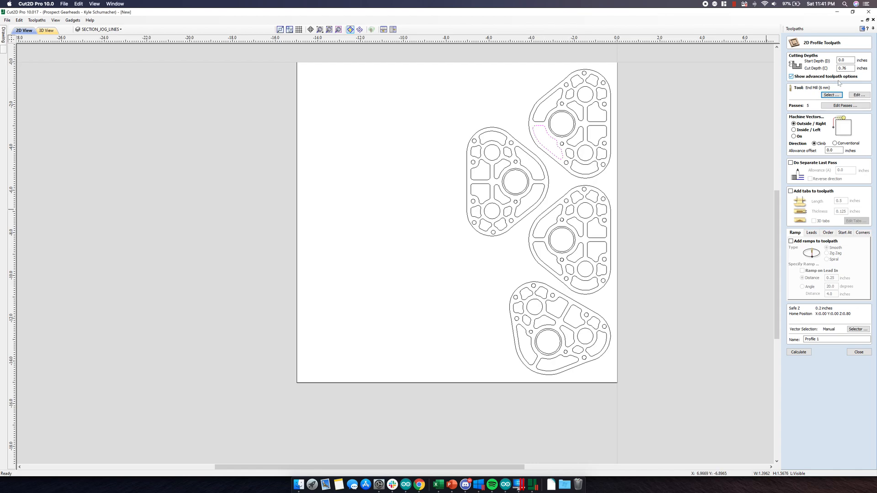
{"action": "left_click", "coordinate": [793, 352]}
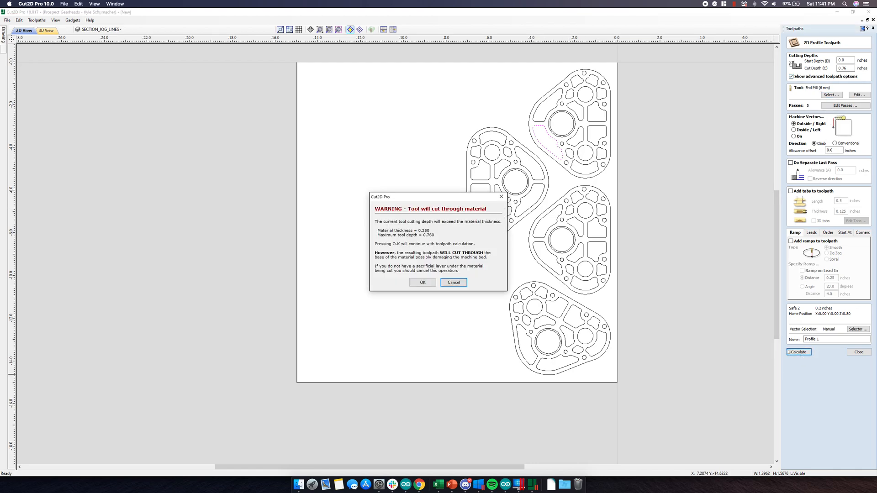
{"action": "left_click", "coordinate": [422, 282]}
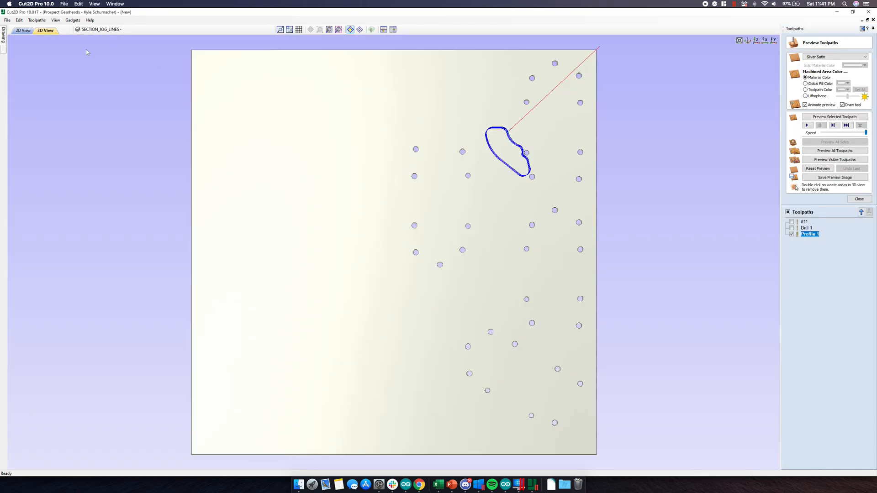
{"action": "left_click", "coordinate": [23, 30]}
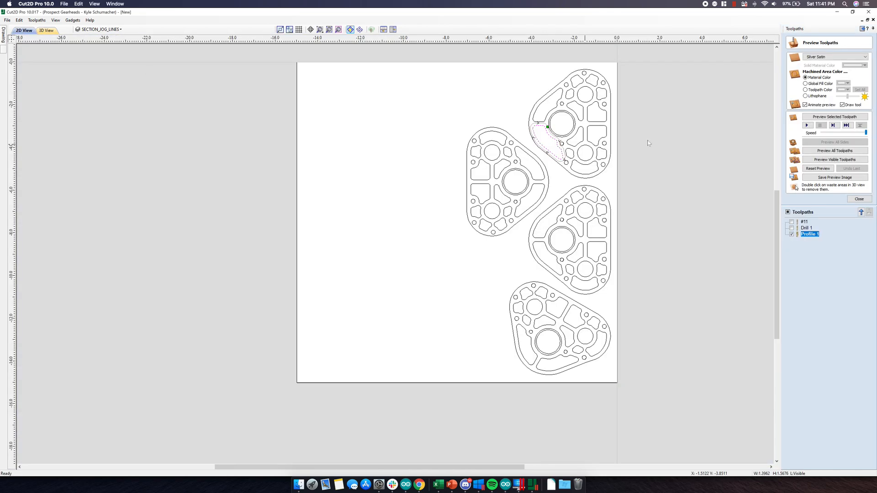
{"action": "left_click", "coordinate": [860, 199]}
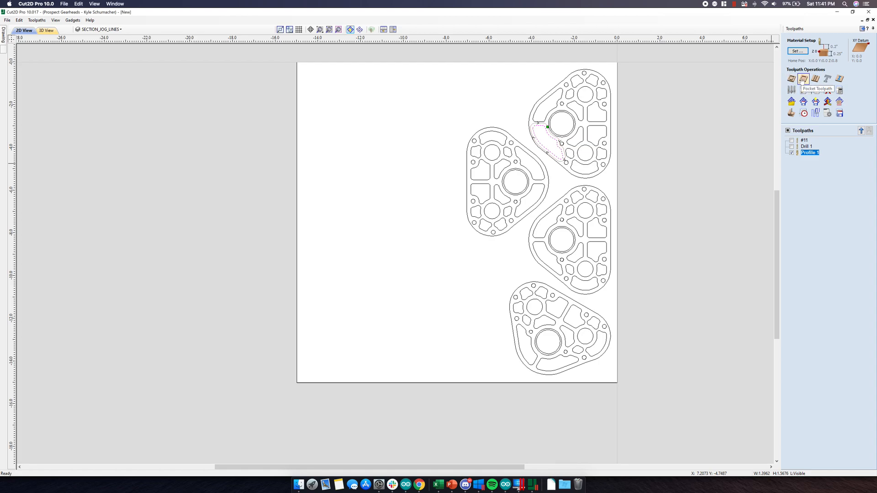
- Calculate a pocket toolpath for the upper curved cutout on the uppermost plate, accepting the cut through the material, and preview it
{"action": "left_click", "coordinate": [803, 78]}
{"action": "left_click", "coordinate": [536, 119]}
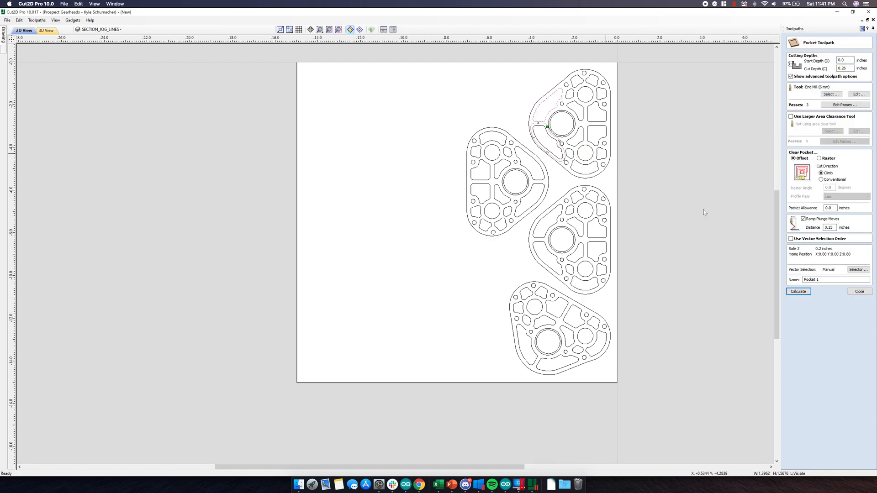
{"action": "left_click", "coordinate": [798, 291]}
{"action": "left_click", "coordinate": [423, 283]}
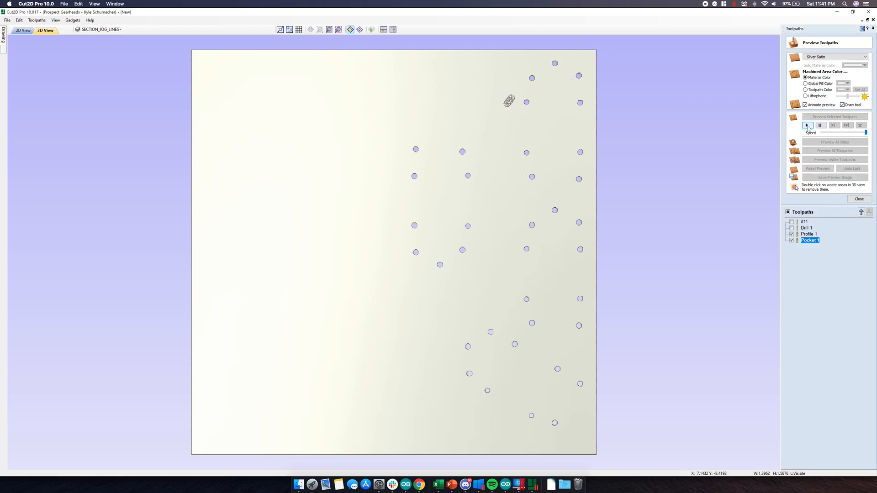
- Preview the Profile 1 toolpath to compare its cut with the pocket, and return to the 2D drawing
{"action": "left_click", "coordinate": [809, 234]}
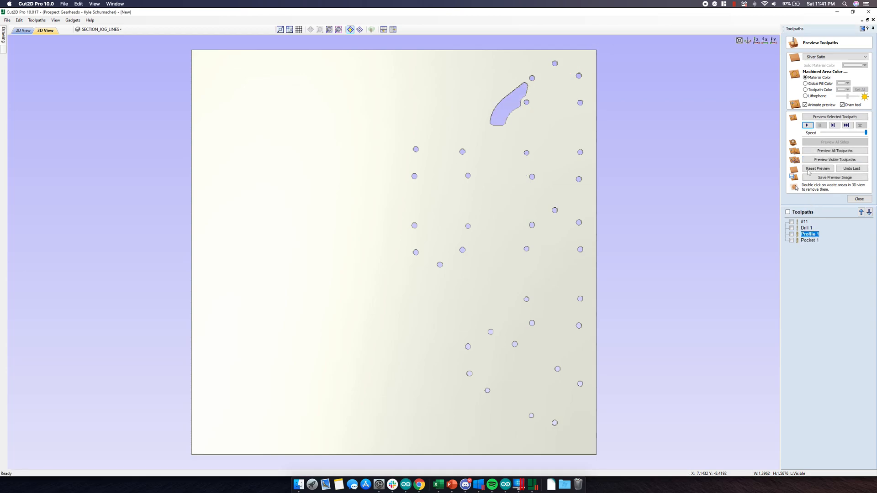
{"action": "left_click", "coordinate": [807, 125]}
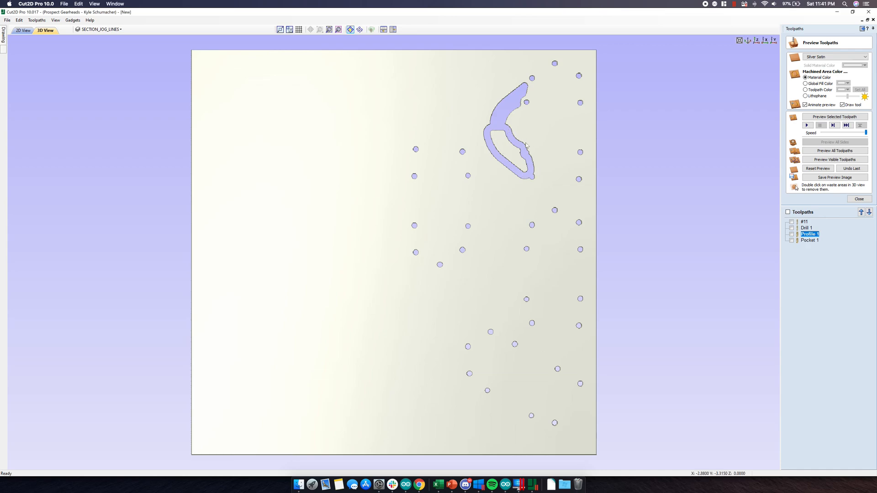
{"action": "key", "text": "Down"}
{"action": "left_click", "coordinate": [860, 200]}
{"action": "left_click", "coordinate": [23, 30]}
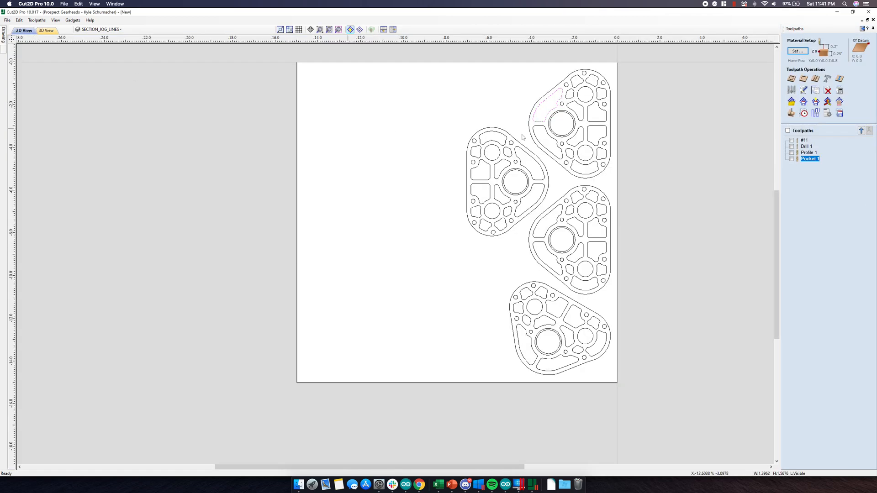
- Delete the Pocket 1 and Profile 1 toolpaths
{"action": "right_click", "coordinate": [811, 161]}
{"action": "mouse_move", "coordinate": [827, 234]}
{"action": "left_click", "coordinate": [788, 233]}
{"action": "right_click", "coordinate": [808, 152]}
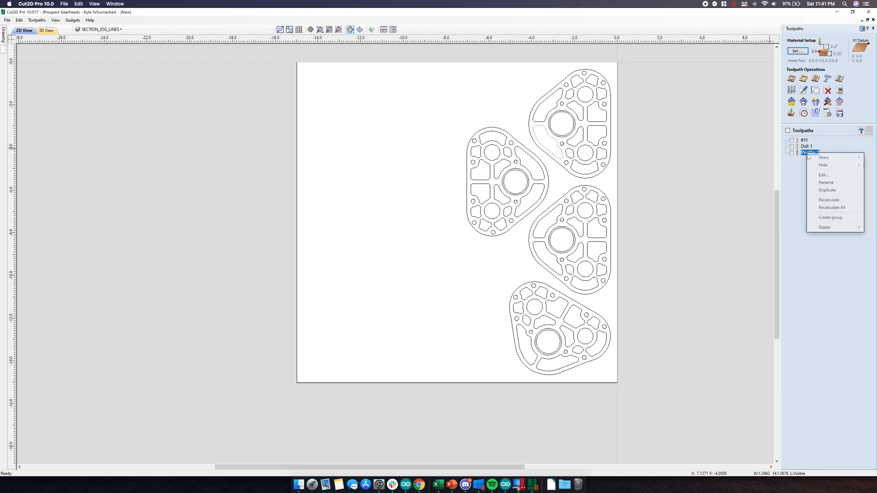
{"action": "mouse_move", "coordinate": [820, 233]}
{"action": "left_click", "coordinate": [776, 226]}
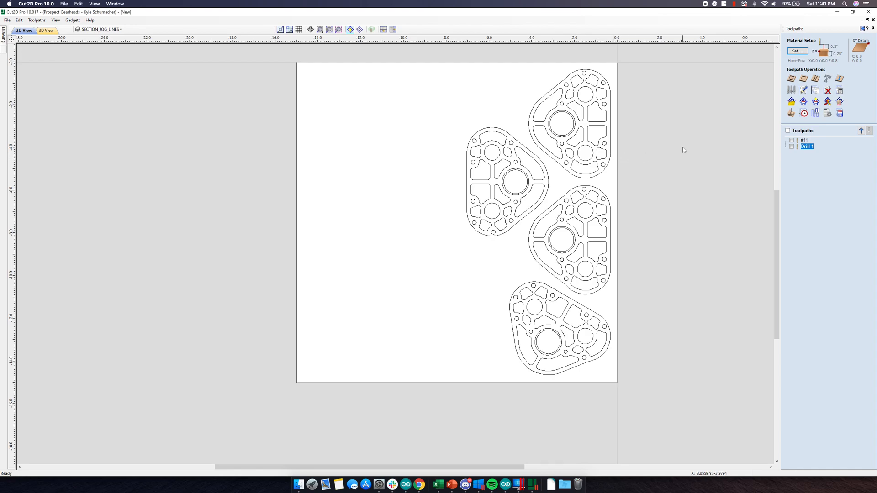
- Start a pocket toolpath with a cut depth of .25+.01 inches and the Al 6061 Plate 6 mm end mill
{"action": "left_click", "coordinate": [804, 79]}
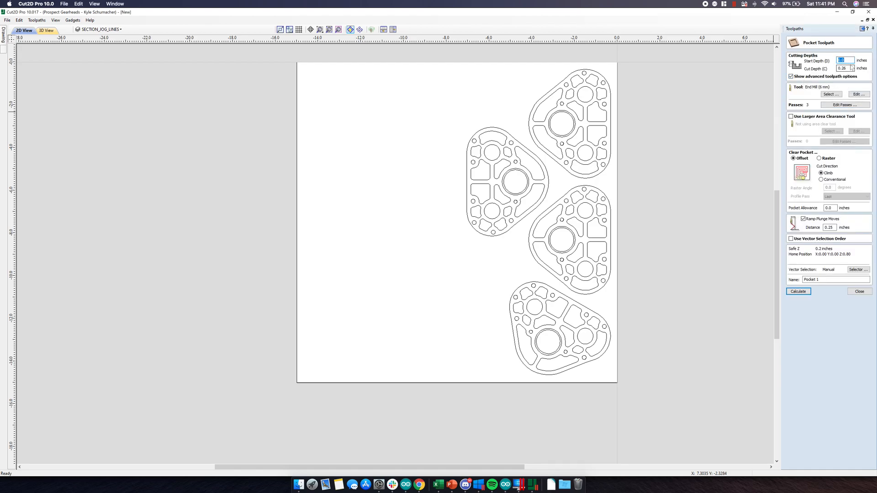
{"action": "double_click", "coordinate": [843, 68]}
{"action": "type", "text": ".01"}
{"action": "left_click", "coordinate": [830, 94]}
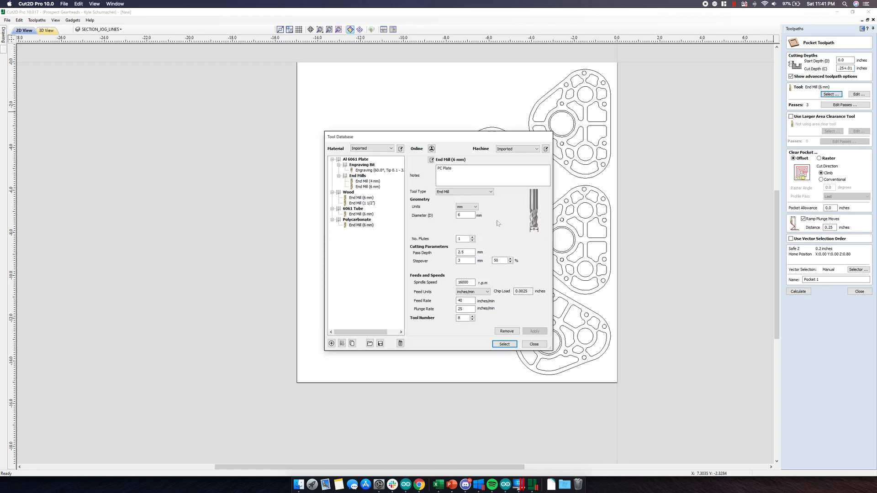
{"action": "left_click", "coordinate": [368, 187]}
{"action": "left_click", "coordinate": [505, 344]}
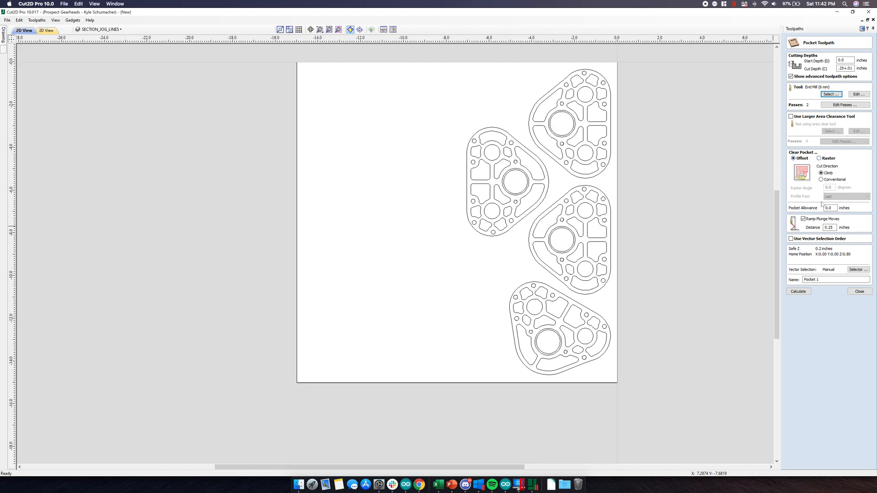
{"action": "left_click", "coordinate": [833, 227]}
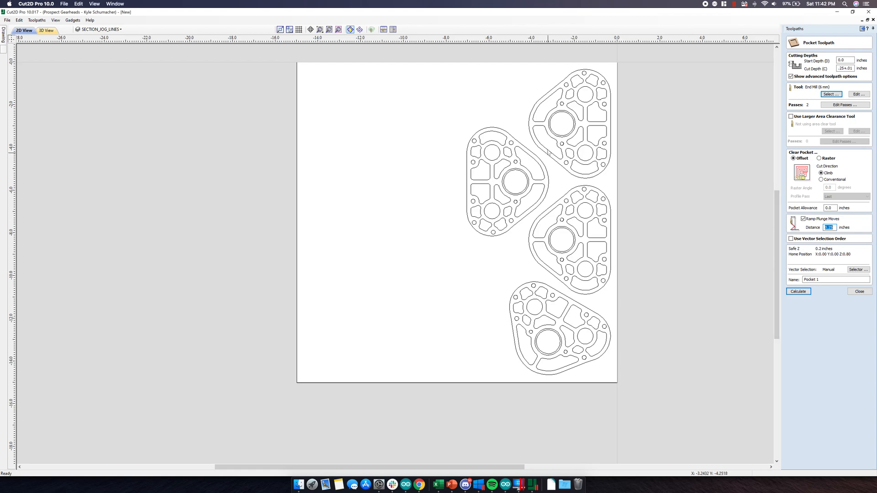
- Select all vectors of the four plates for the pocket toolpath, leaving out each plate's outer outline
{"action": "left_click_drag", "start_coordinate": [432, 64], "coordinate": [646, 408]}
{"action": "left_click", "coordinate": [580, 366], "text": "shift"}
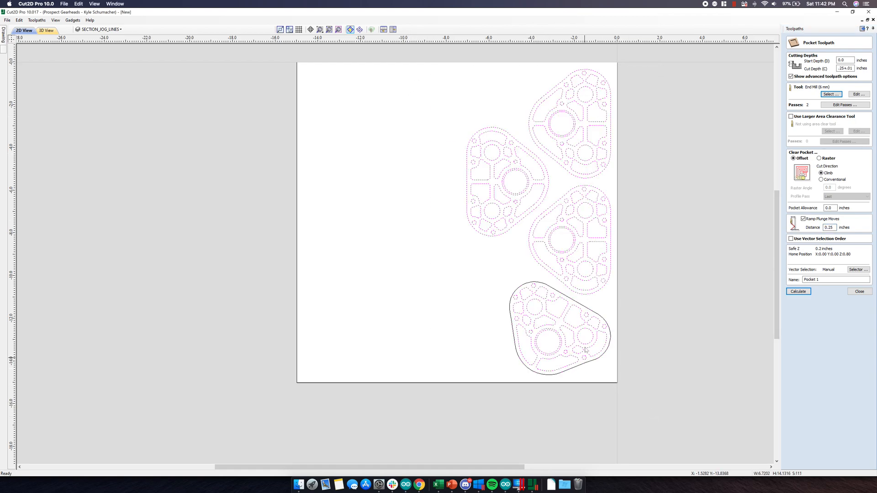
{"action": "left_click", "coordinate": [590, 296], "text": "shift"}
{"action": "left_click", "coordinate": [497, 236], "text": "shift"}
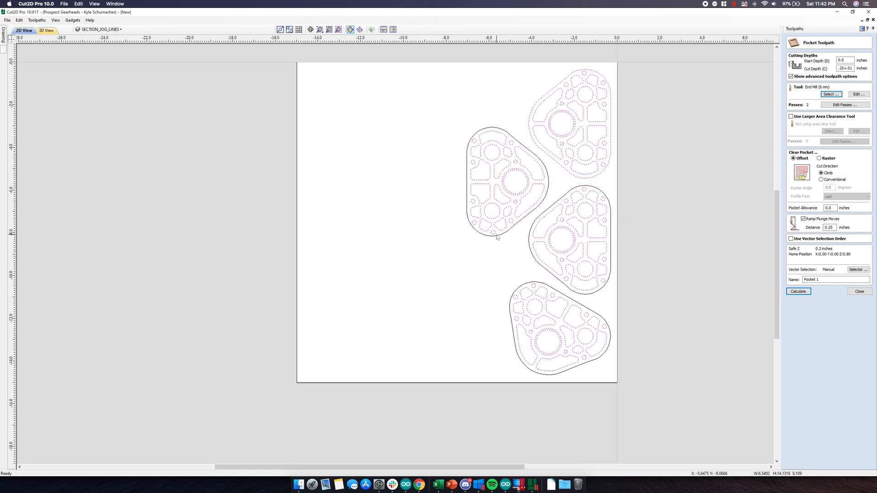
{"action": "left_click", "coordinate": [563, 170], "text": "shift"}
- Remove the small drilled holes on the uppermost and leftmost plates from the pocket selection
{"action": "left_click", "coordinate": [563, 144], "text": "shift"}
{"action": "left_click", "coordinate": [567, 85], "text": "shift"}
{"action": "left_click", "coordinate": [584, 74], "text": "shift"}
{"action": "left_click", "coordinate": [604, 83], "text": "shift"}
{"action": "left_click", "coordinate": [604, 105], "text": "shift"}
{"action": "left_click", "coordinate": [606, 147], "text": "shift"}
{"action": "left_click", "coordinate": [605, 163], "text": "shift"}
{"action": "left_click", "coordinate": [566, 163], "text": "shift"}
{"action": "left_click", "coordinate": [475, 141], "text": "shift"}
{"action": "left_click", "coordinate": [473, 162], "text": "shift"}
{"action": "left_click", "coordinate": [512, 143], "text": "shift"}
{"action": "left_click", "coordinate": [515, 201], "text": "shift"}
{"action": "left_click", "coordinate": [511, 221], "text": "shift"}
{"action": "left_click", "coordinate": [494, 233], "text": "shift"}
{"action": "left_click", "coordinate": [473, 201], "text": "shift"}
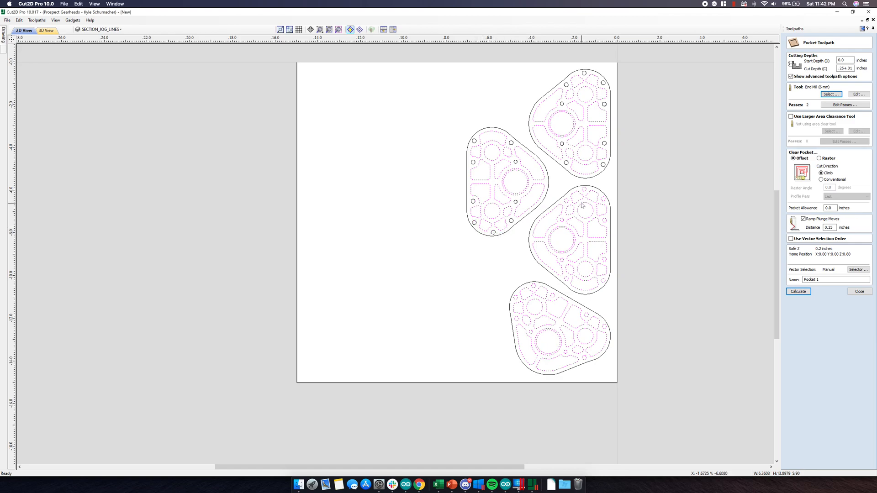
- Remove the small drilled holes on the two lower plates from the pocket selection
{"action": "left_click", "coordinate": [583, 191], "text": "shift"}
{"action": "left_click", "coordinate": [603, 199], "text": "shift"}
{"action": "left_click", "coordinate": [605, 221], "text": "shift"}
{"action": "left_click", "coordinate": [605, 261], "text": "shift"}
{"action": "left_click", "coordinate": [562, 260], "text": "shift"}
{"action": "left_click", "coordinate": [516, 298], "text": "shift"}
{"action": "left_click", "coordinate": [517, 319], "text": "shift"}
{"action": "left_click", "coordinate": [531, 333], "text": "shift"}
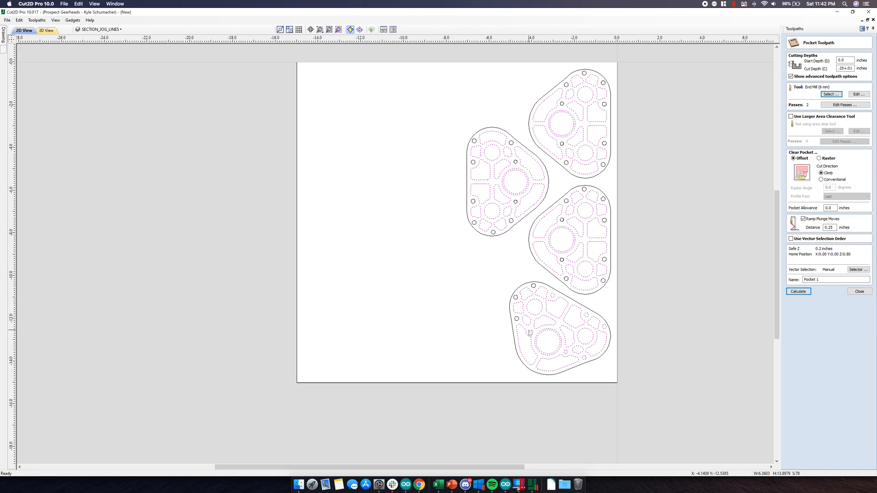
{"action": "left_click", "coordinate": [552, 296], "text": "shift"}
{"action": "left_click", "coordinate": [587, 315], "text": "shift"}
{"action": "left_click", "coordinate": [604, 328], "text": "shift"}
- Name the pocket toolpath #6_Pocket and calculate it, accepting the duplicate vector and cut-through warnings
{"action": "left_click", "coordinate": [816, 280]}
{"action": "left_click_drag", "start_coordinate": [809, 282], "coordinate": [800, 284]}
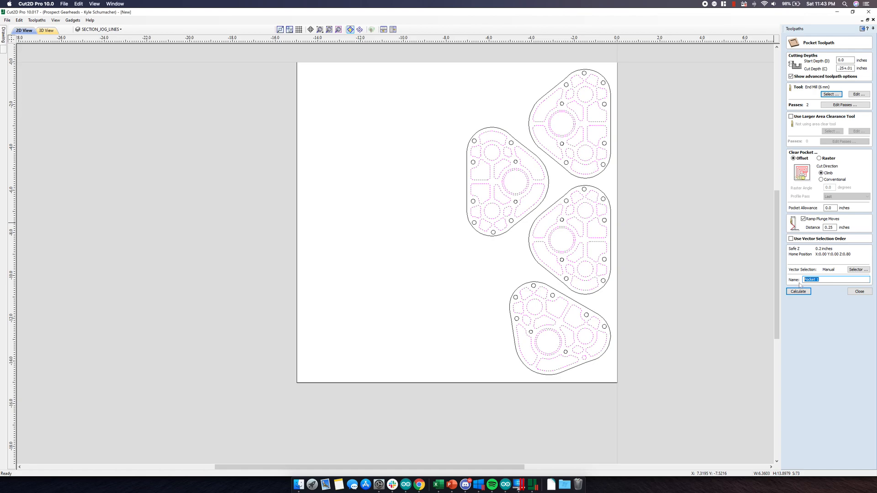
{"action": "type", "text": "#6_"}
{"action": "key", "text": "Return"}
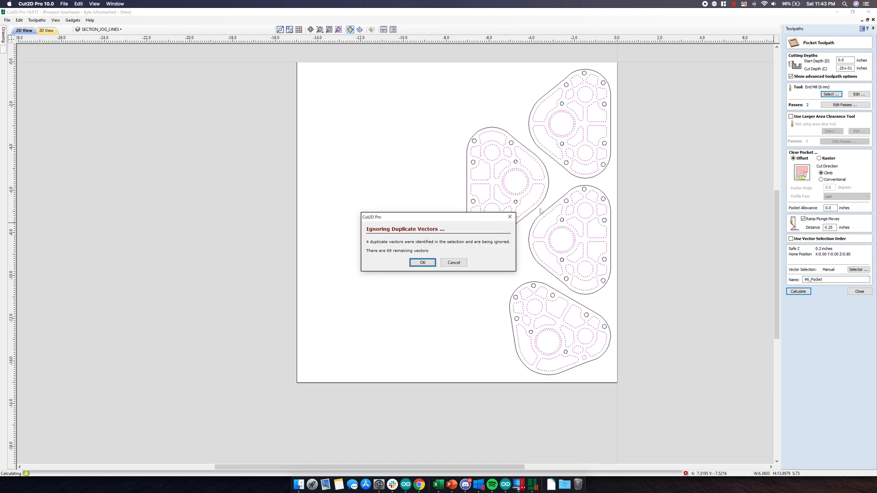
{"action": "left_click", "coordinate": [423, 263]}
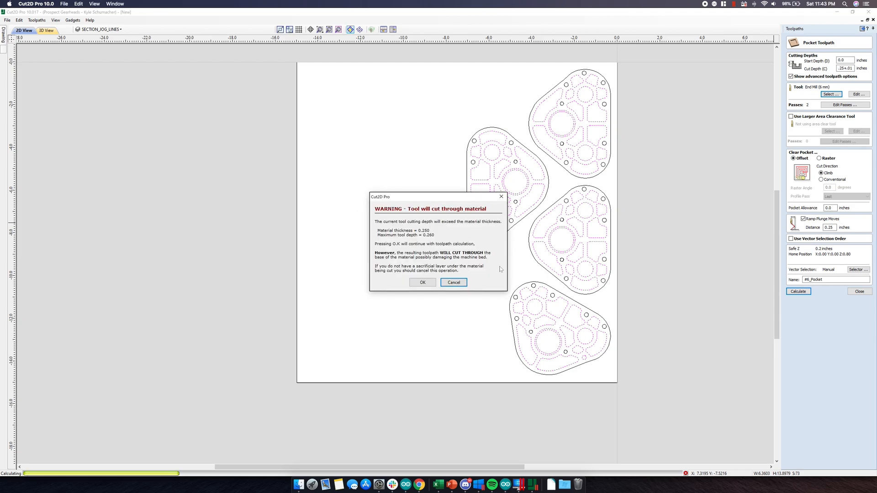
{"action": "left_click", "coordinate": [424, 284]}
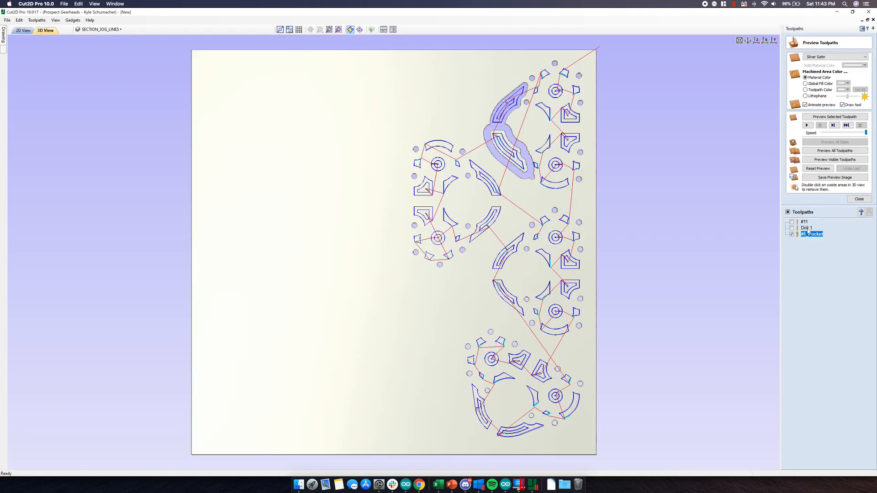
- Remove the inner circle of each plate's large double-circle bore from the #6_Pocket selection and recalculate the toolpath
{"action": "double_click", "coordinate": [816, 235]}
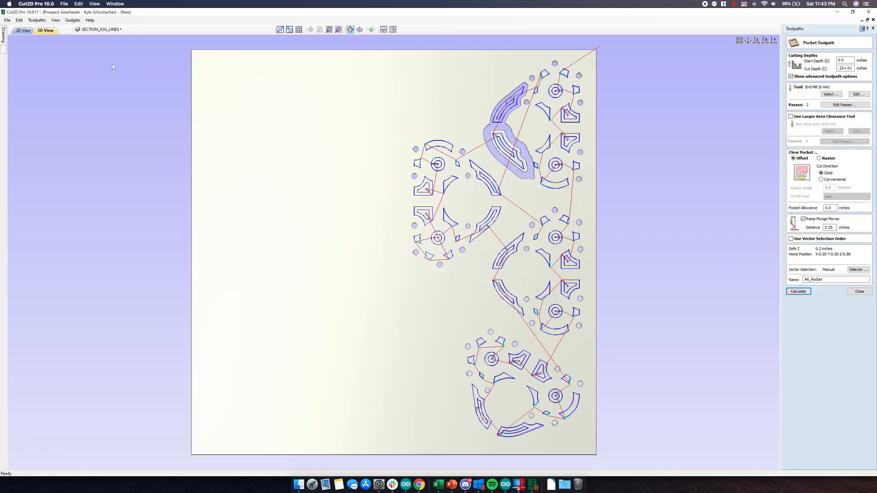
{"action": "left_click", "coordinate": [23, 30]}
{"action": "left_click", "coordinate": [565, 136], "text": "shift"}
{"action": "left_click", "coordinate": [522, 196], "text": "shift"}
{"action": "left_click", "coordinate": [556, 251], "text": "shift"}
{"action": "left_click", "coordinate": [557, 332], "text": "shift"}
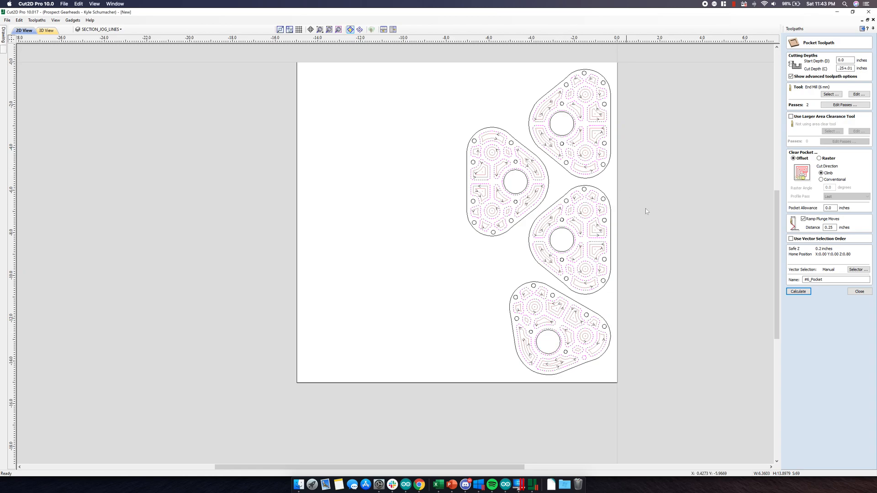
{"action": "left_click", "coordinate": [800, 292]}
{"action": "left_click", "coordinate": [421, 264]}
{"action": "left_click", "coordinate": [422, 286]}
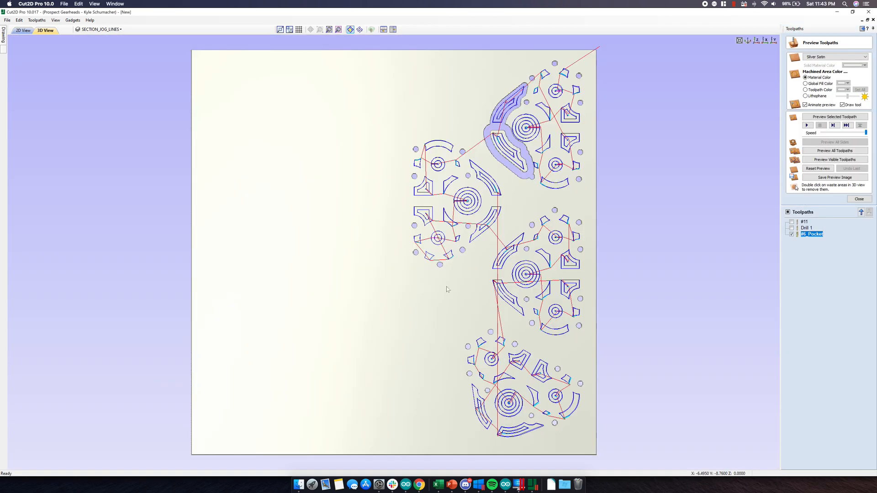
- Simulate the #6_Pocket toolpath, reset the preview, and simulate the #6_Pocket and #11 toolpaths on uncut material
{"action": "left_click_drag", "start_coordinate": [866, 133], "coordinate": [860, 133]}
{"action": "left_click", "coordinate": [807, 125]}
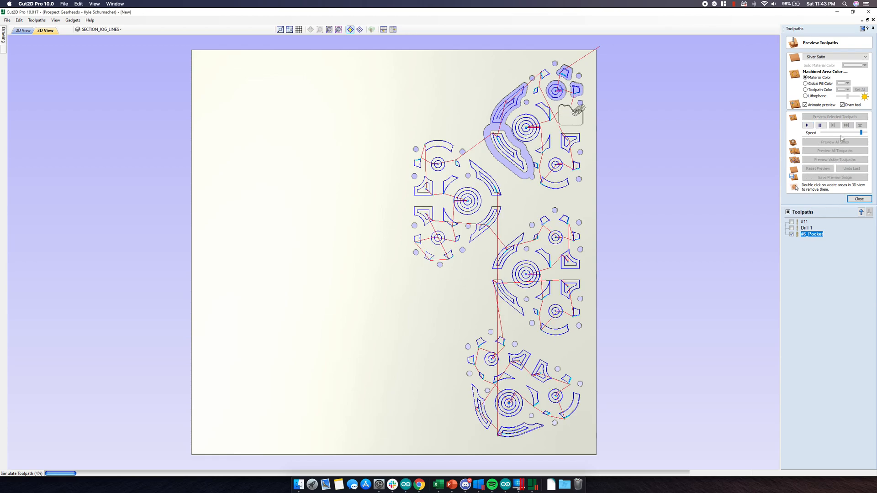
{"action": "left_click_drag", "start_coordinate": [860, 133], "coordinate": [867, 133]}
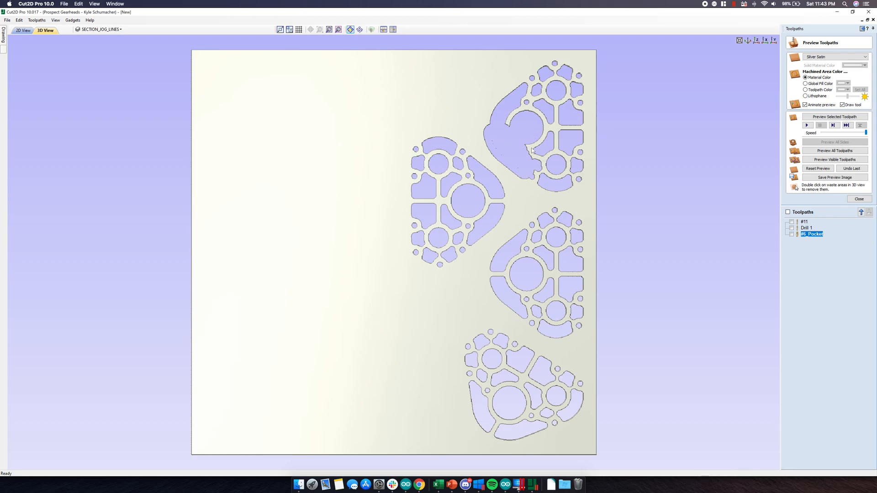
{"action": "left_click", "coordinate": [818, 168]}
{"action": "left_click", "coordinate": [807, 126]}
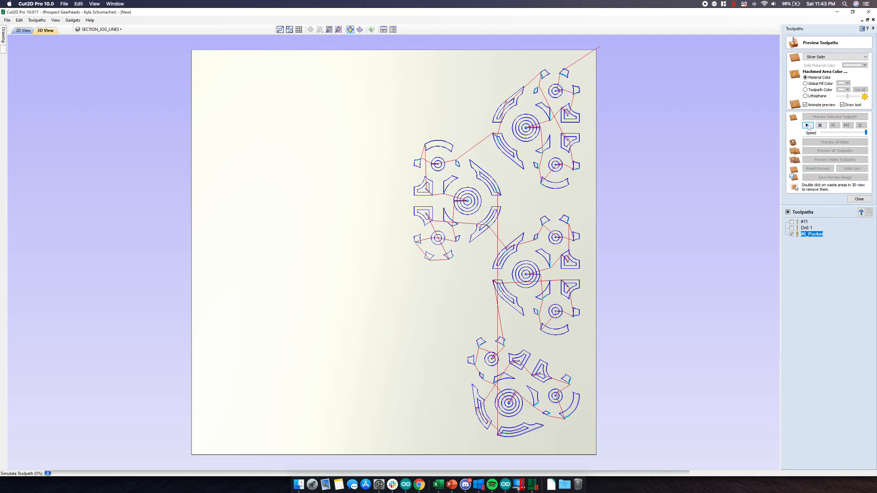
{"action": "left_click", "coordinate": [807, 126]}
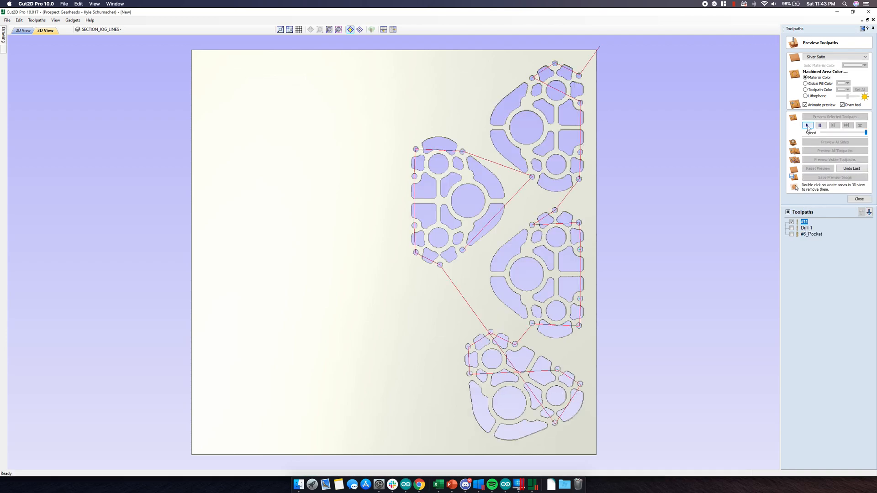
- Close the toolpath preview and start a 2D profile toolpath with the flat drawing of the plates in view
{"action": "left_click", "coordinate": [859, 199]}
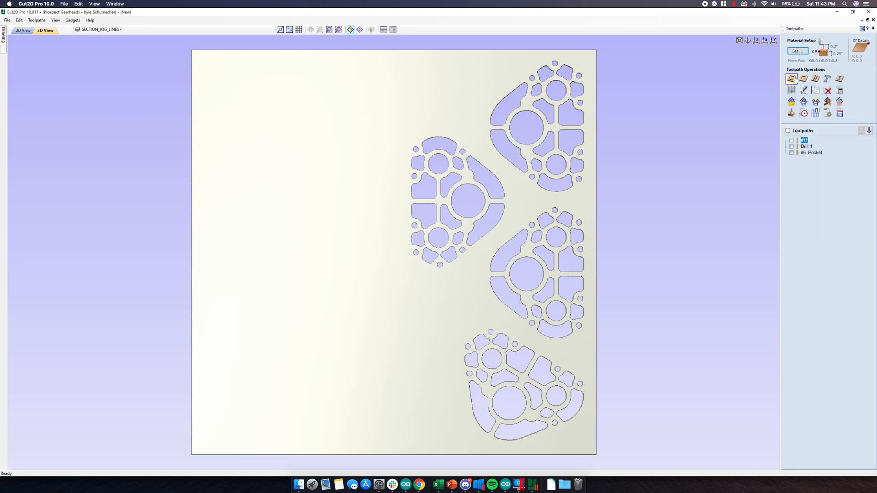
{"action": "left_click", "coordinate": [792, 79]}
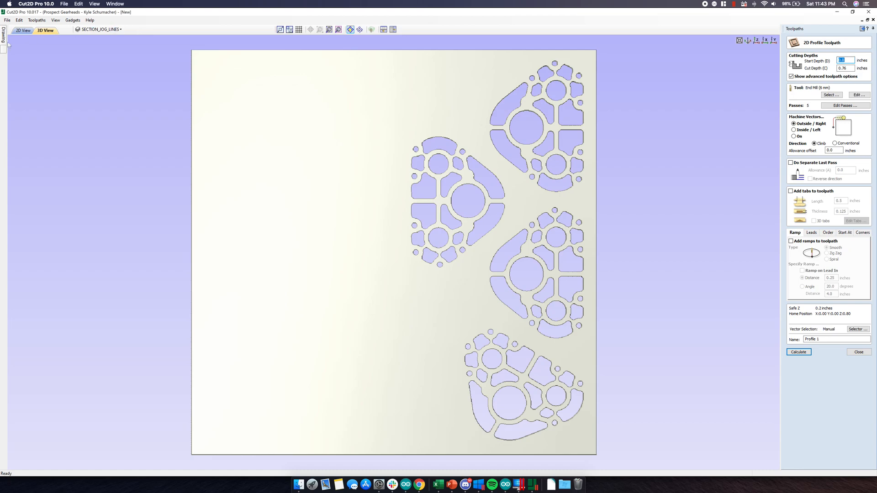
{"action": "left_click", "coordinate": [19, 32]}
{"action": "left_click", "coordinate": [547, 156]}
{"action": "left_click", "coordinate": [549, 182], "text": "shift"}
{"action": "left_click", "coordinate": [558, 203], "text": "shift"}
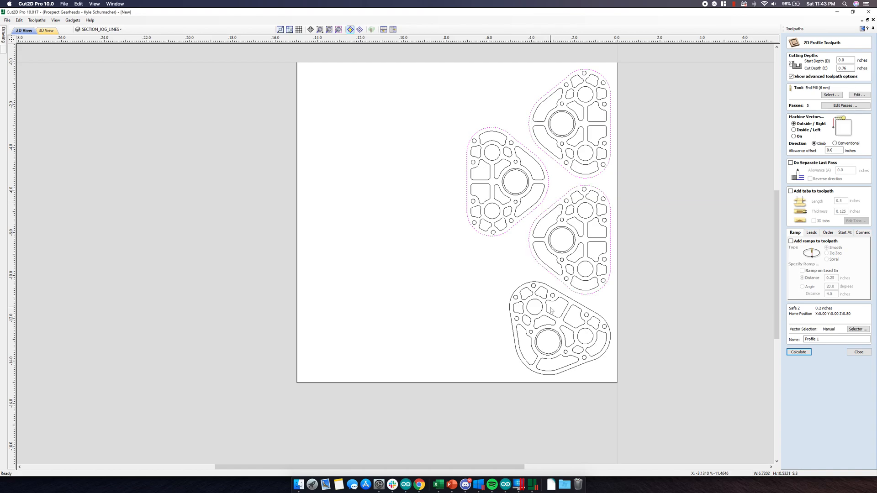
{"action": "left_click", "coordinate": [562, 297], "text": "shift"}
{"action": "left_click", "coordinate": [485, 274]}
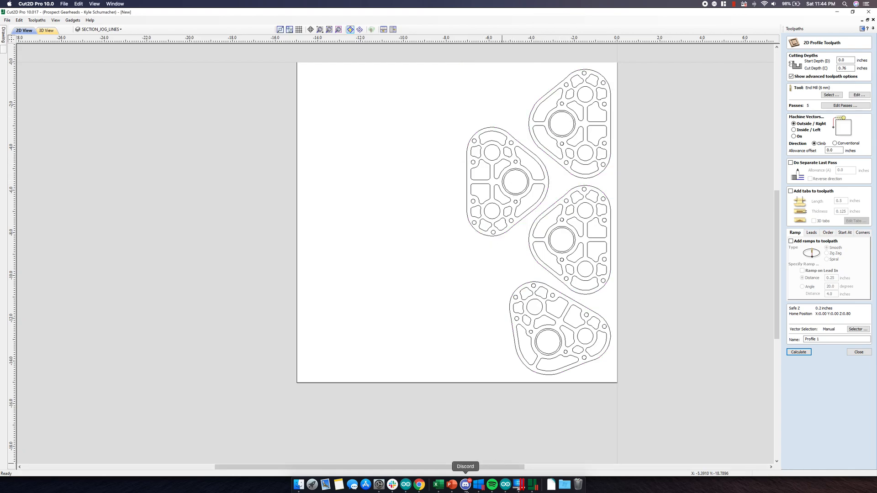
- Switch to the Falcon Gearbox model in Onshape, measure the recess depth around the plate's large bore, and return to Cut2D Pro
{"action": "left_click", "coordinate": [420, 485]}
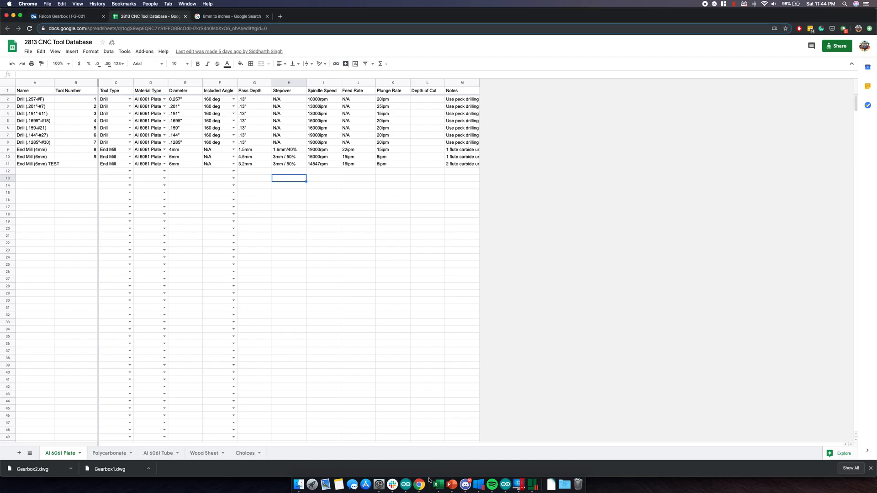
{"action": "left_click", "coordinate": [65, 18]}
{"action": "scroll", "coordinate": [370, 292], "scroll_direction": "up", "scroll_amount": 5}
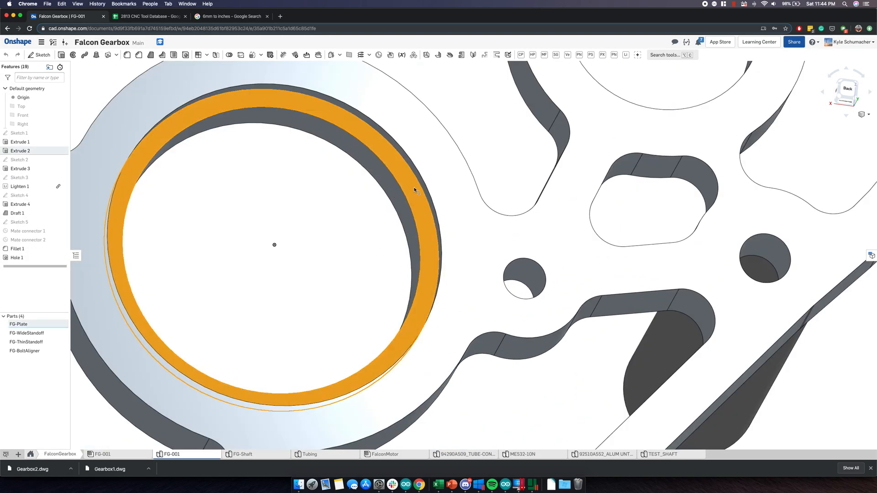
{"action": "left_click", "coordinate": [437, 162]}
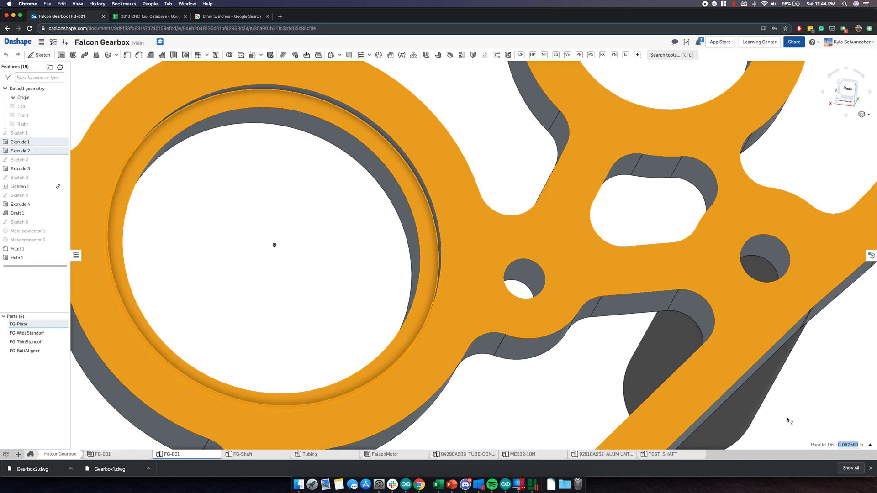
{"action": "left_click", "coordinate": [532, 484]}
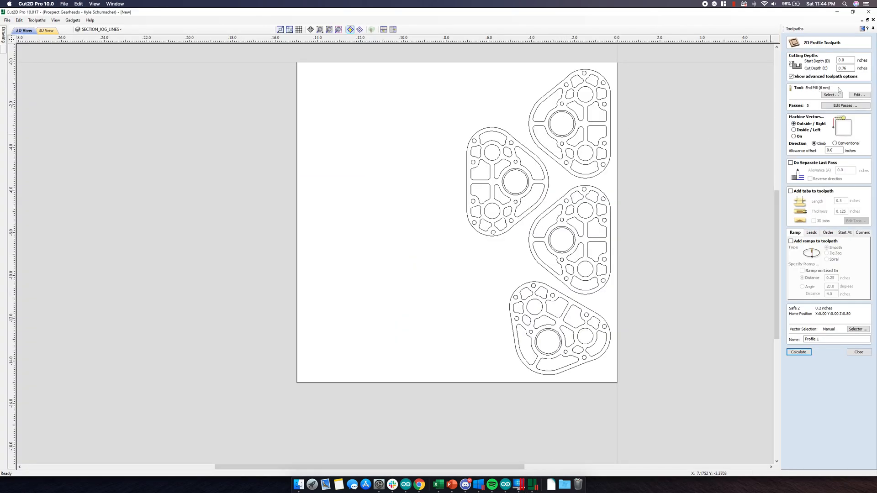
- Set the profile cut depth to .0625 inches and select the outer circle of the large bore on all four plates
{"action": "double_click", "coordinate": [846, 68]}
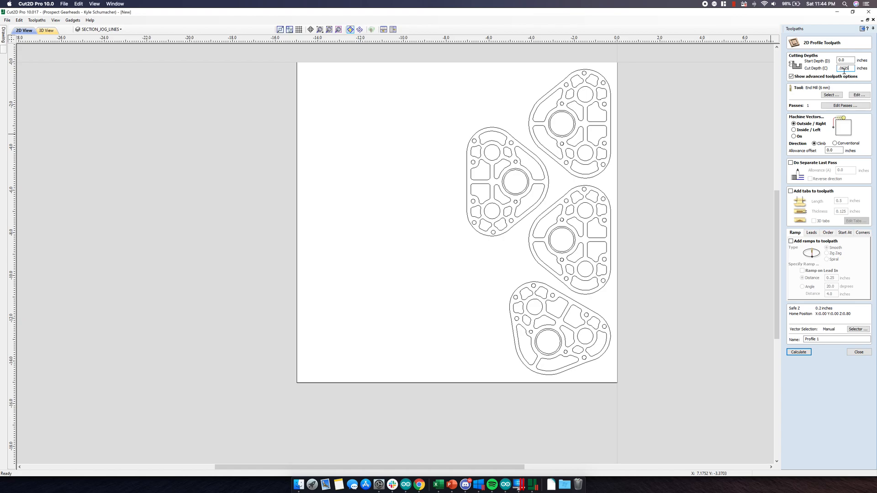
{"action": "scroll", "coordinate": [574, 132], "scroll_direction": "up", "scroll_amount": 4}
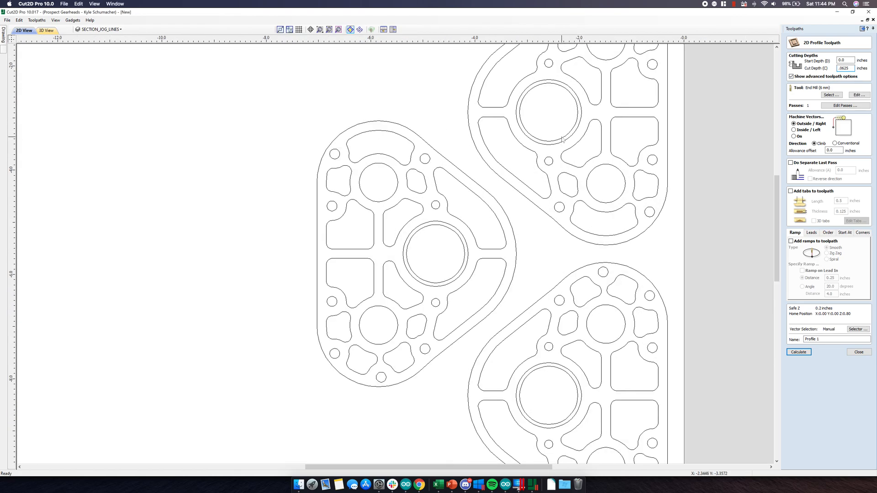
{"action": "left_click", "coordinate": [563, 143]}
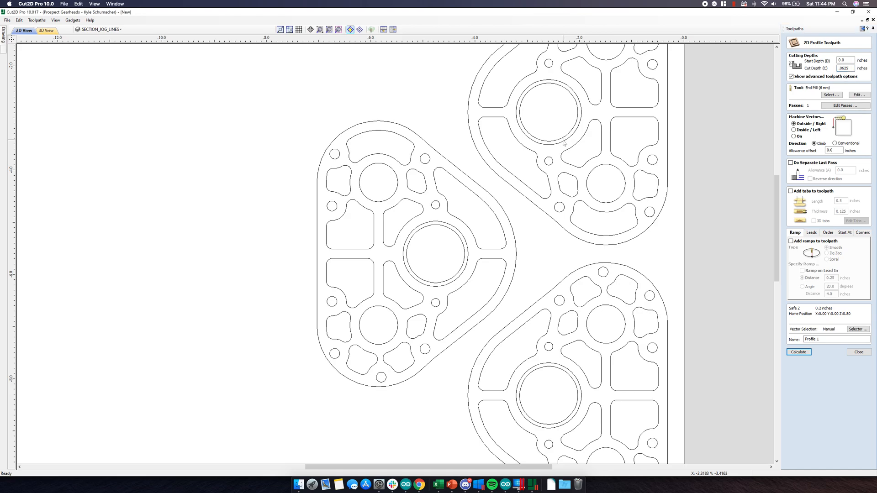
{"action": "left_click", "coordinate": [459, 233], "text": "shift"}
{"action": "scroll", "coordinate": [581, 389], "scroll_direction": "down", "scroll_amount": 5}
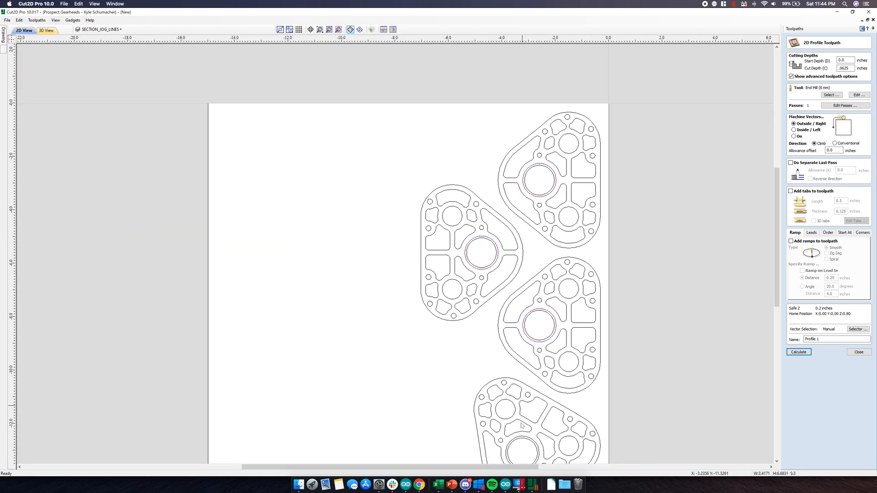
{"action": "left_click", "coordinate": [522, 438], "text": "shift"}
- Machine the profile inside the vectors, add smooth ramps with a distance of .0625 inches, and calculate the toolpath
{"action": "left_click", "coordinate": [813, 131]}
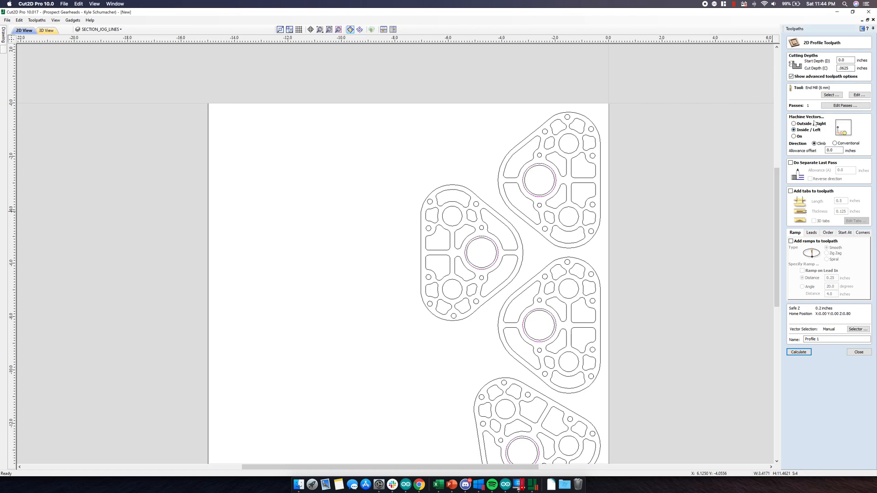
{"action": "left_click", "coordinate": [807, 243]}
{"action": "double_click", "coordinate": [836, 279]}
{"action": "type", "text": ".06"}
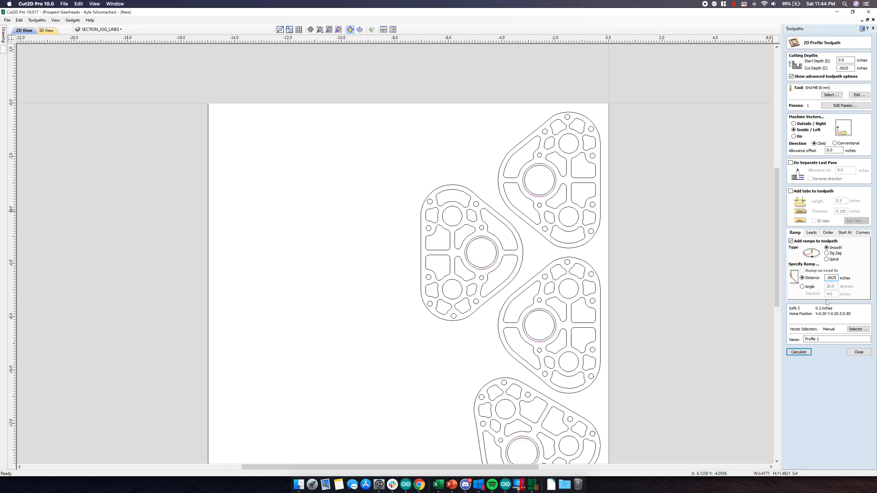
{"action": "left_click", "coordinate": [799, 351]}
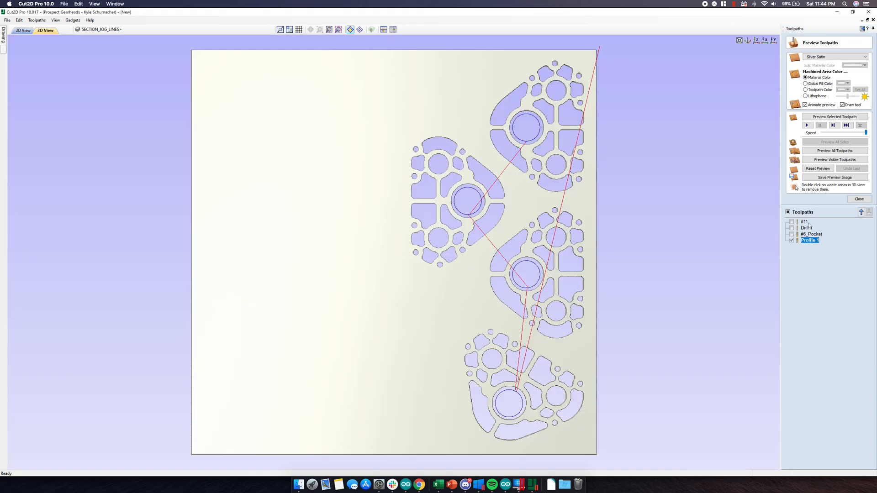
- Reopen the #6_Pocket toolpath, examine which large bore circles it selects, and recalculate it
{"action": "double_click", "coordinate": [812, 235]}
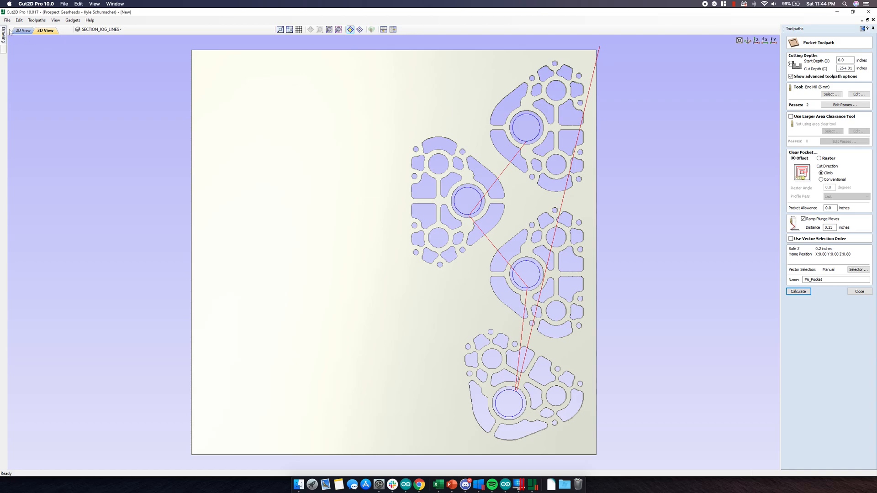
{"action": "left_click", "coordinate": [23, 30]}
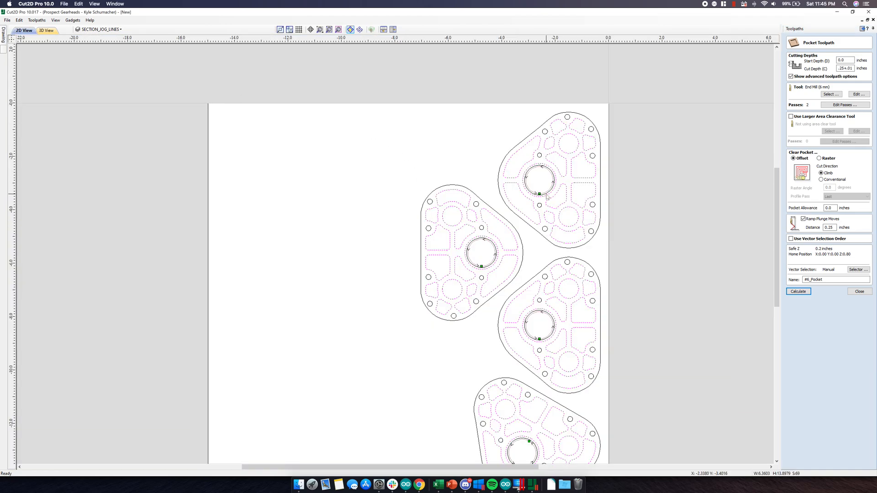
{"action": "scroll", "coordinate": [547, 196], "scroll_direction": "up", "scroll_amount": 3}
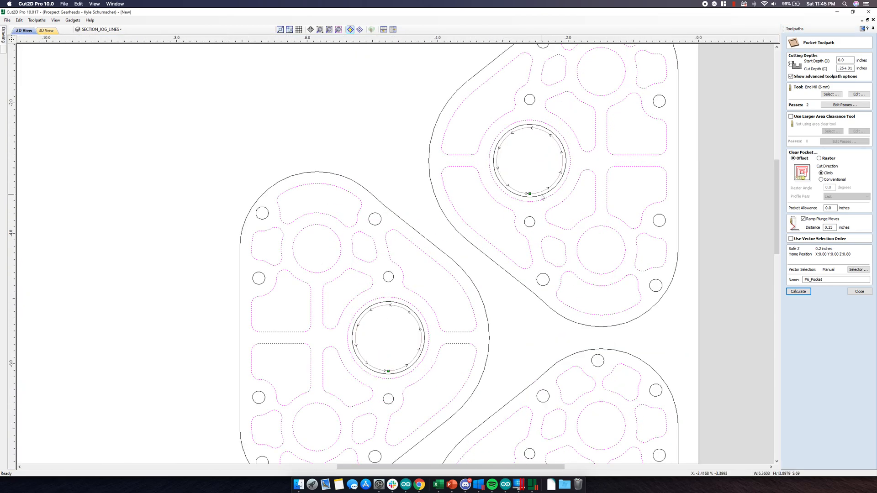
{"action": "scroll", "coordinate": [542, 197], "scroll_direction": "down", "scroll_amount": 3}
{"action": "left_click", "coordinate": [799, 292]}
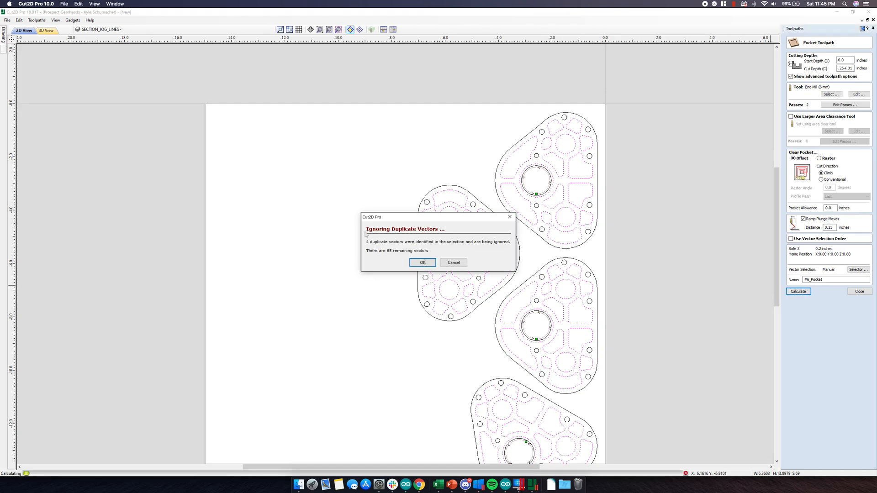
{"action": "left_click", "coordinate": [416, 262]}
{"action": "left_click", "coordinate": [419, 279]}
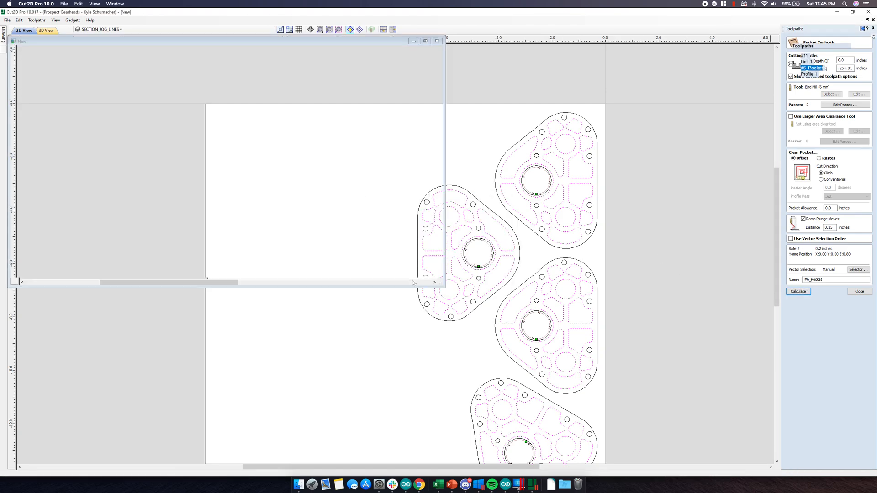
- Simulate the Profile 1 toolpath and inspect the large bores in the preview
{"action": "left_click", "coordinate": [809, 241]}
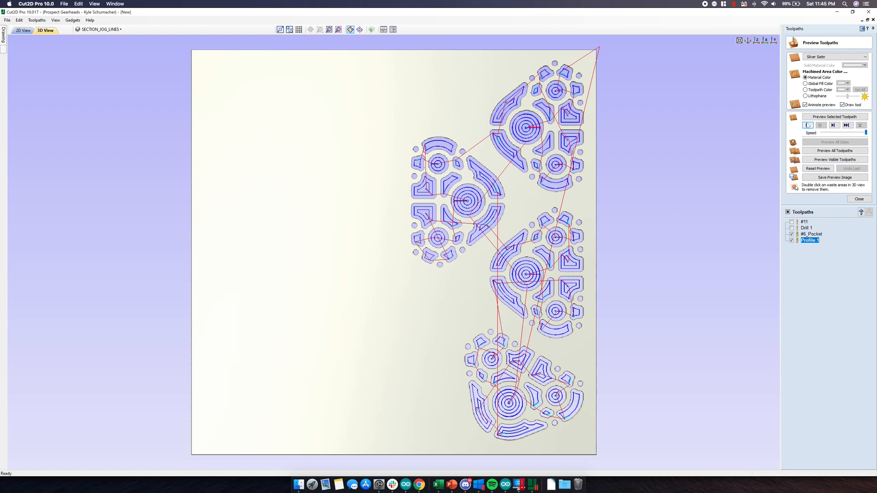
{"action": "left_click", "coordinate": [807, 125]}
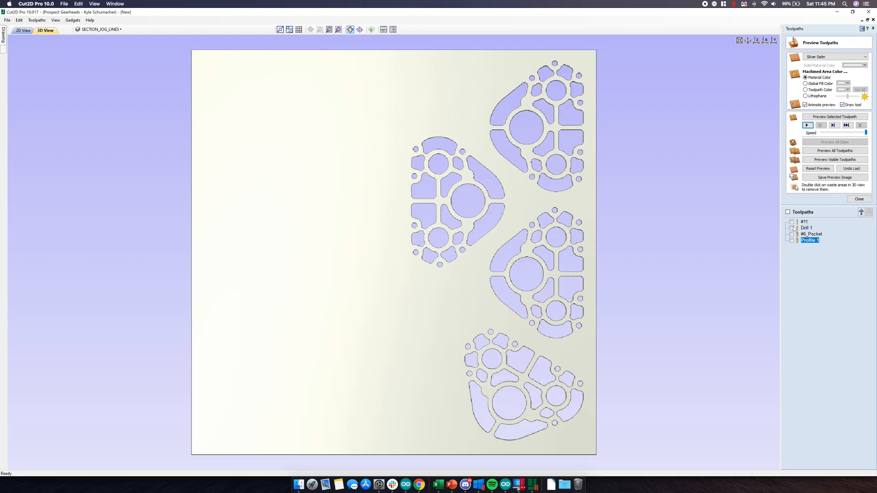
{"action": "scroll", "coordinate": [611, 273], "scroll_direction": "up", "scroll_amount": 2}
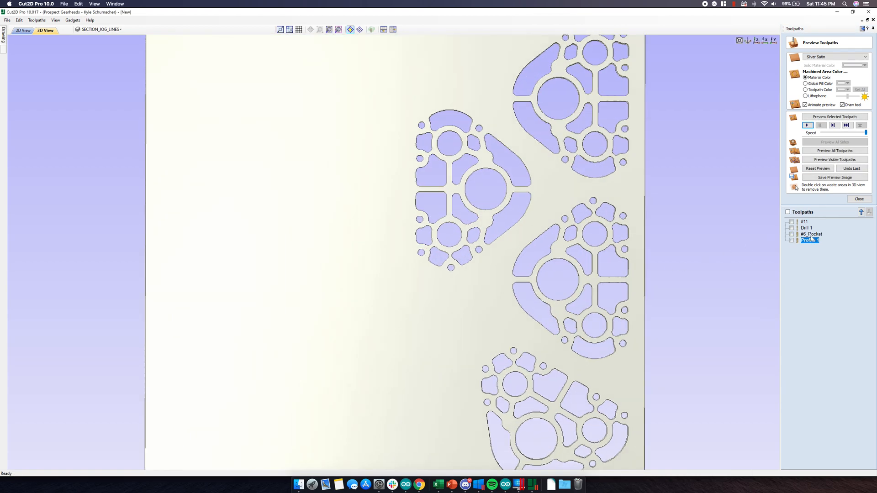
- Reopen the #6_Pocket toolpath, add the inner circle of the large bore on all four plates to its selection, and recalculate it
{"action": "double_click", "coordinate": [812, 235]}
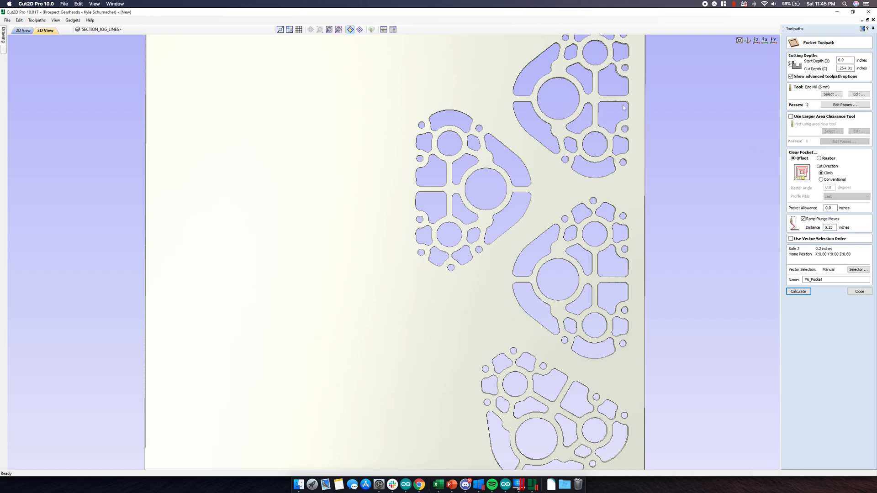
{"action": "left_click", "coordinate": [23, 31]}
{"action": "scroll", "coordinate": [551, 180], "scroll_direction": "up", "scroll_amount": 2}
{"action": "scroll", "coordinate": [552, 188], "scroll_direction": "up", "scroll_amount": 2}
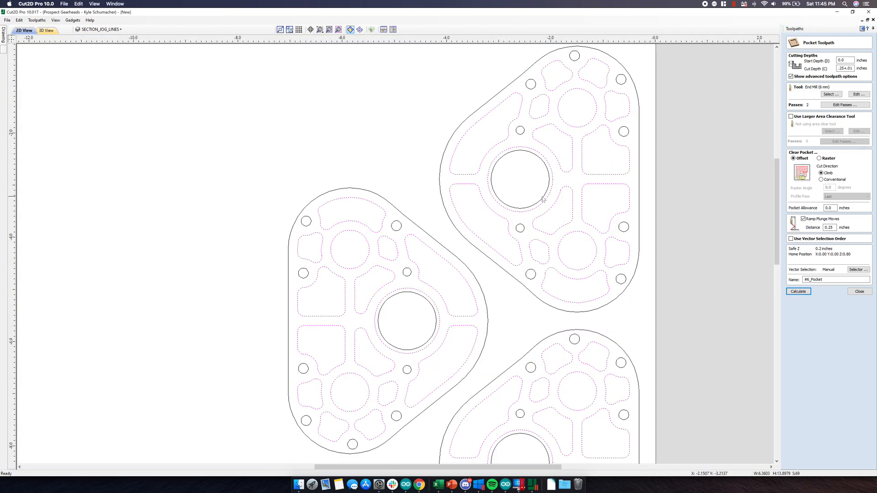
{"action": "left_click", "coordinate": [547, 197], "text": "shift"}
{"action": "left_click", "coordinate": [533, 207], "text": "shift"}
{"action": "scroll", "coordinate": [555, 385], "scroll_direction": "down", "scroll_amount": 4}
{"action": "scroll", "coordinate": [555, 385], "scroll_direction": "down", "scroll_amount": 1}
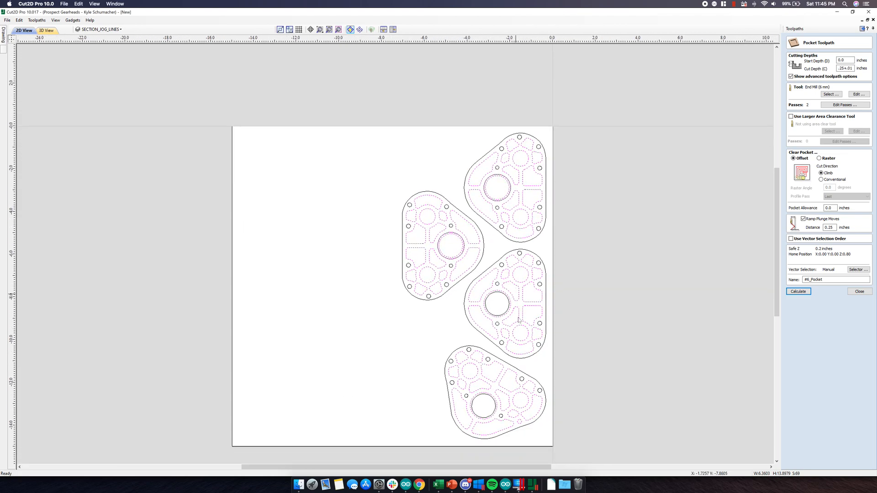
{"action": "scroll", "coordinate": [535, 304], "scroll_direction": "up", "scroll_amount": 1}
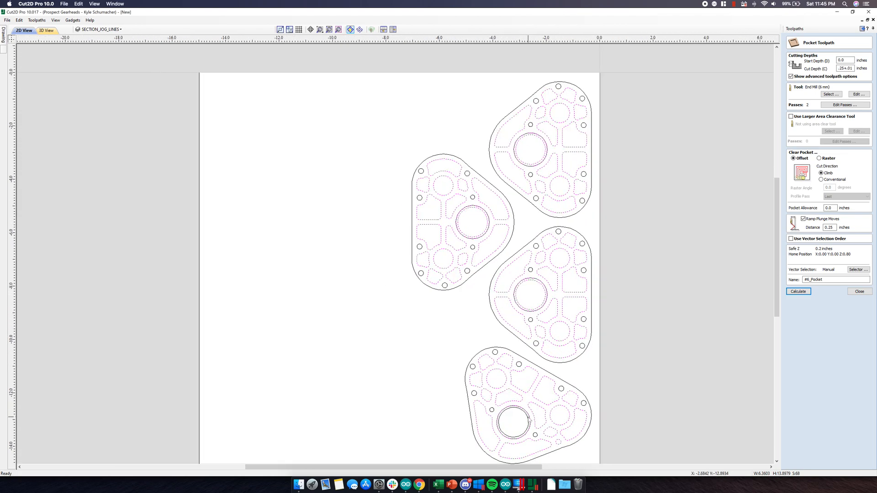
{"action": "left_click", "coordinate": [790, 295]}
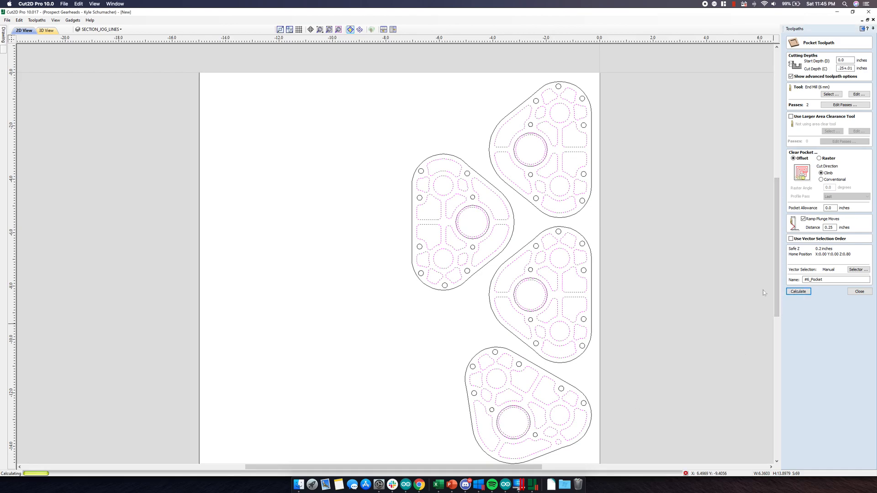
{"action": "left_click", "coordinate": [419, 283]}
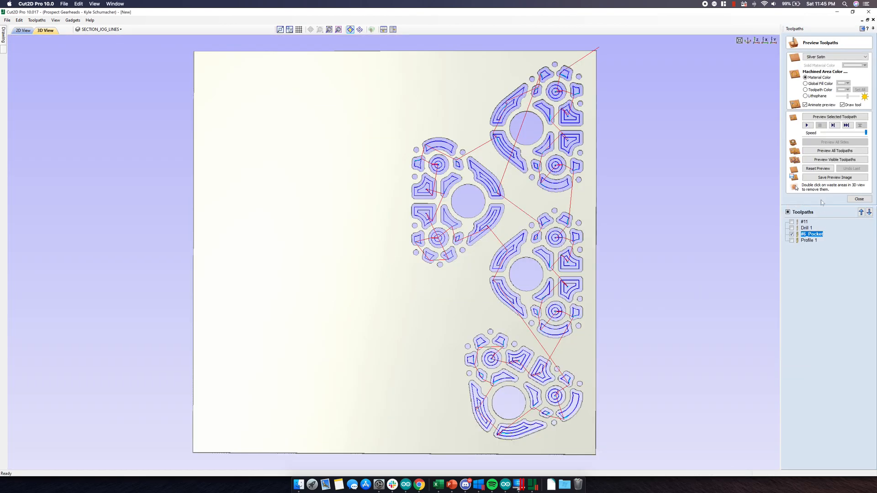
- Reset the preview and simulate the #6_Pocket and Profile 1 toolpaths on the fresh sheet
{"action": "left_click", "coordinate": [818, 169]}
{"action": "left_click", "coordinate": [807, 125]}
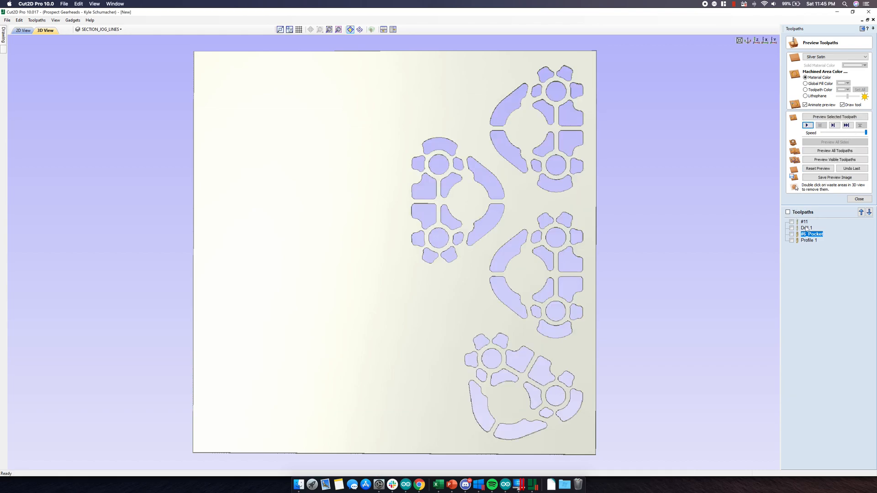
{"action": "left_click", "coordinate": [807, 125]}
{"action": "left_click", "coordinate": [812, 234]}
{"action": "left_click", "coordinate": [807, 126]}
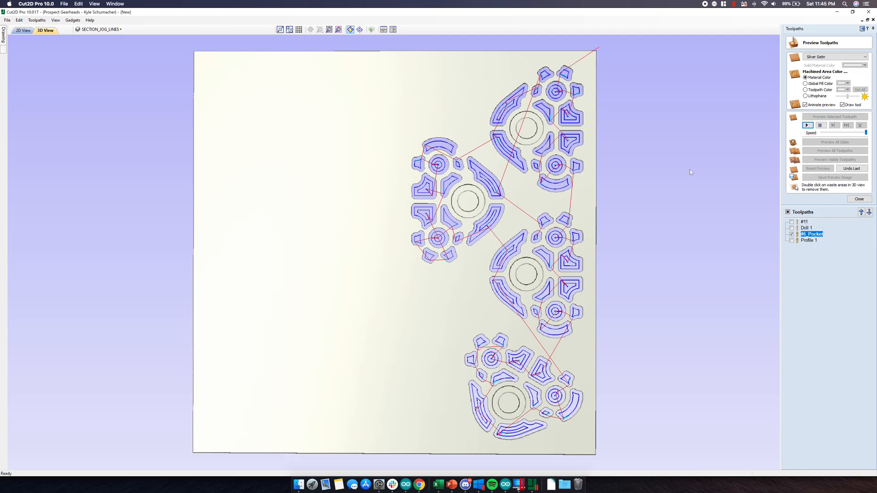
- Reopen #6_Pocket, deselect the outer circle of the large bore on all four plates, and recalculate the through-cut pocket toolpath
{"action": "left_click", "coordinate": [33, 33]}
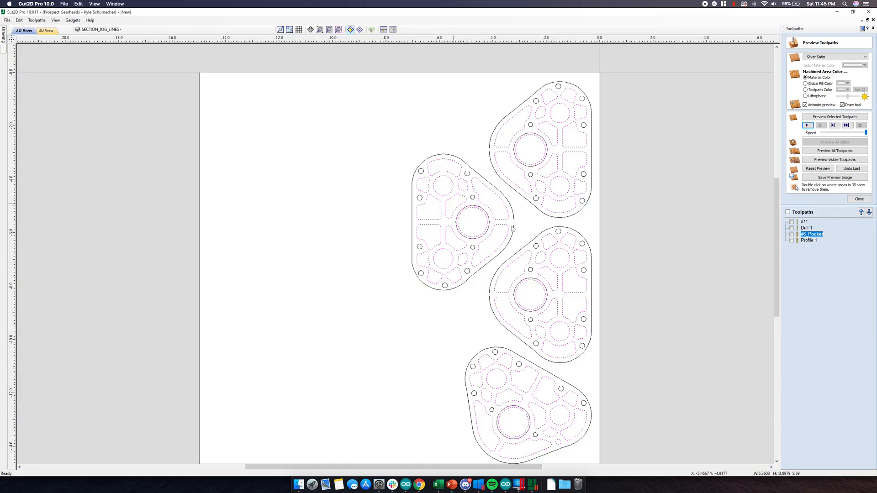
{"action": "double_click", "coordinate": [813, 235]}
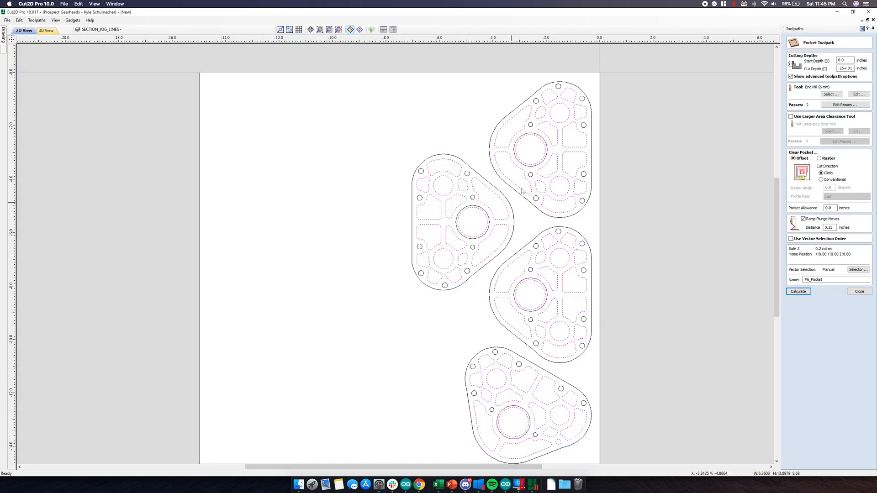
{"action": "left_click", "coordinate": [537, 166], "text": "ctrl"}
{"action": "left_click", "coordinate": [799, 291]}
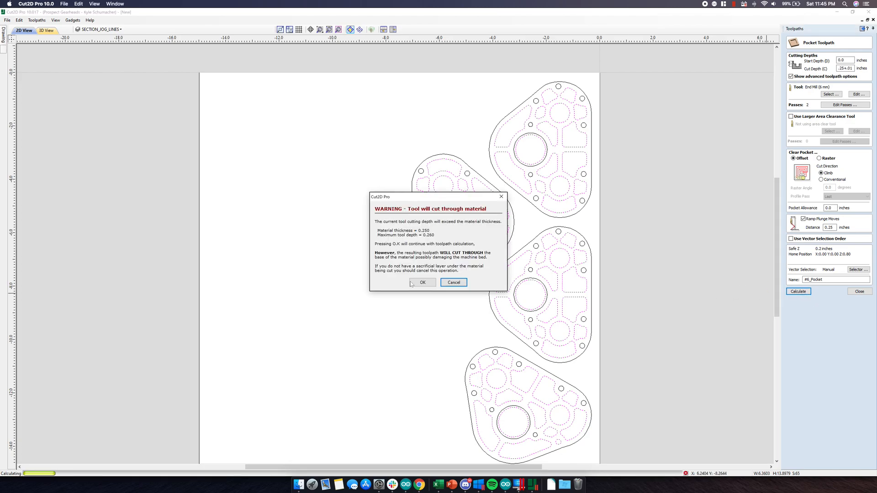
{"action": "left_click", "coordinate": [419, 284]}
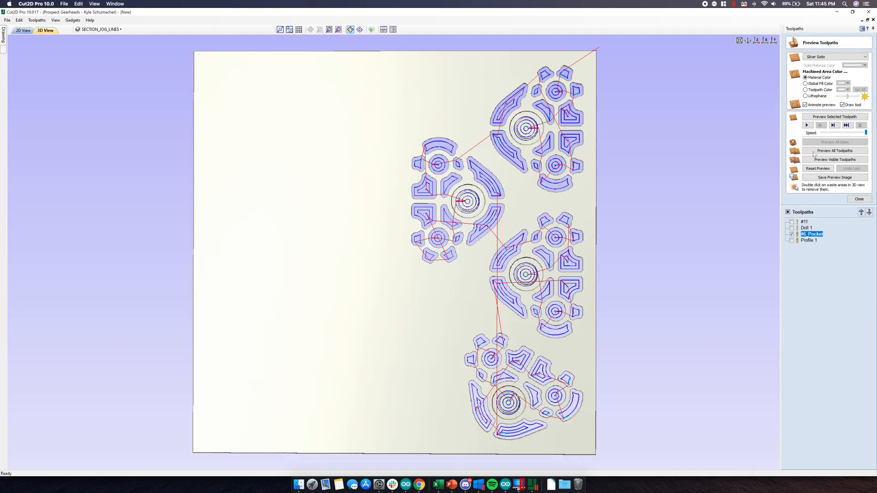
- Simulate the recalculated #6_Pocket toolpath, inspect the recesses around the large bores, and simulate Profile 1
{"action": "left_click", "coordinate": [807, 125]}
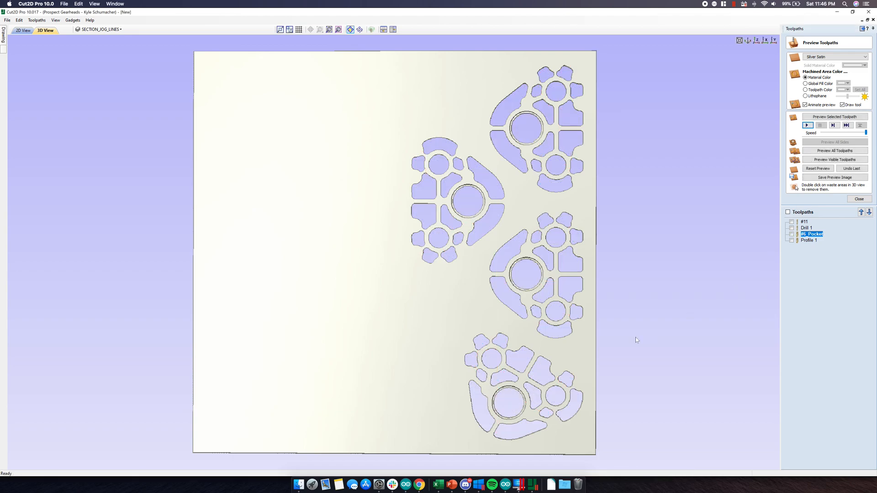
{"action": "left_click_drag", "start_coordinate": [641, 338], "coordinate": [571, 297]}
{"action": "scroll", "coordinate": [547, 280], "scroll_direction": "up", "scroll_amount": 3}
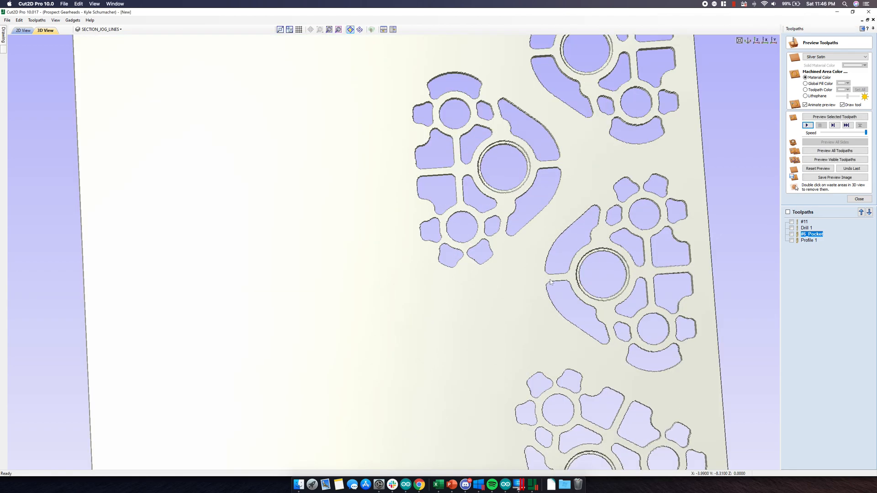
{"action": "scroll", "coordinate": [655, 305], "scroll_direction": "down", "scroll_amount": 4}
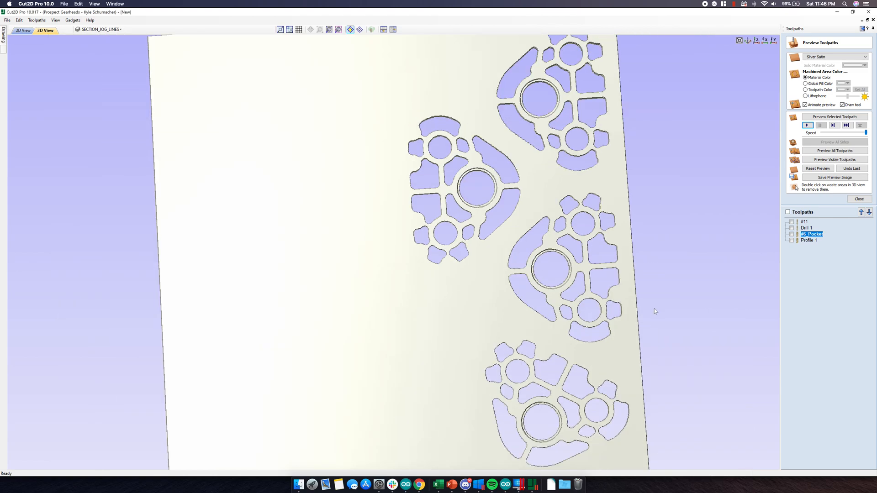
{"action": "scroll", "coordinate": [654, 312], "scroll_direction": "down", "scroll_amount": 3}
{"action": "left_click", "coordinate": [808, 240]}
{"action": "left_click", "coordinate": [806, 125]}
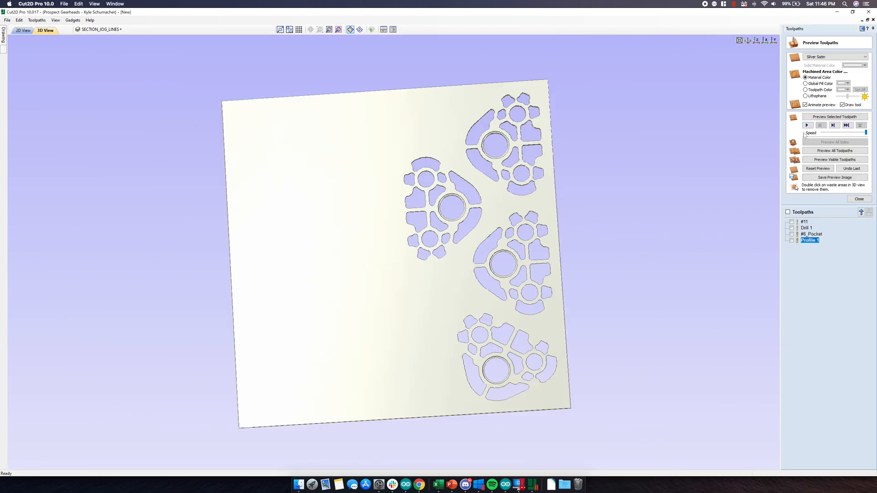
- Reopen the Profile 1 toolpath and check its 6 mm end mill settings in the tool database
{"action": "left_click", "coordinate": [851, 199]}
{"action": "double_click", "coordinate": [818, 159]}
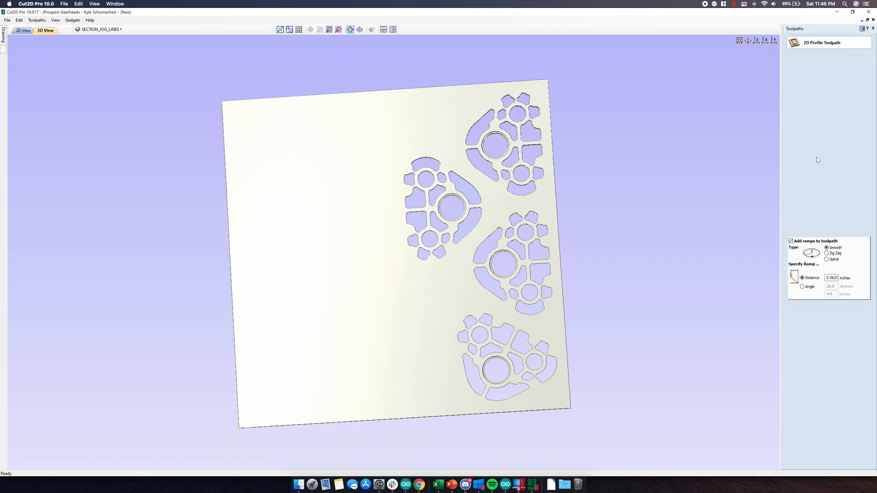
{"action": "left_click", "coordinate": [837, 95]}
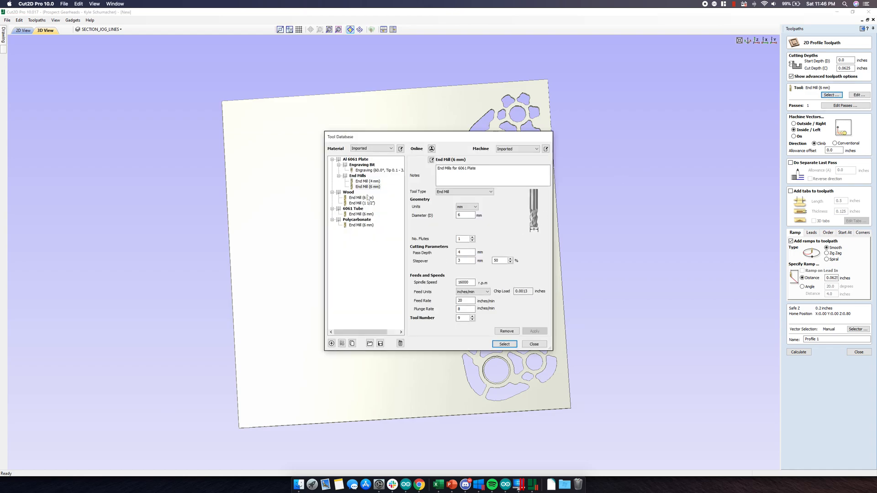
{"action": "left_click", "coordinate": [504, 344]}
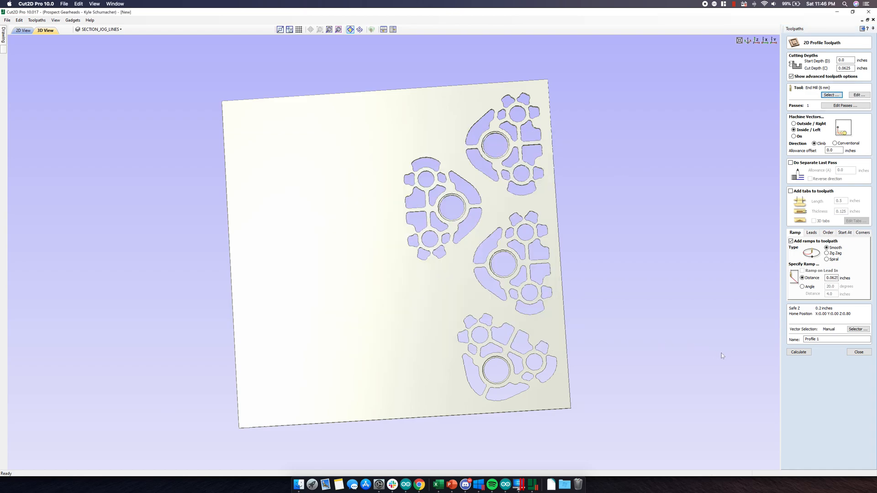
{"action": "left_click", "coordinate": [858, 353]}
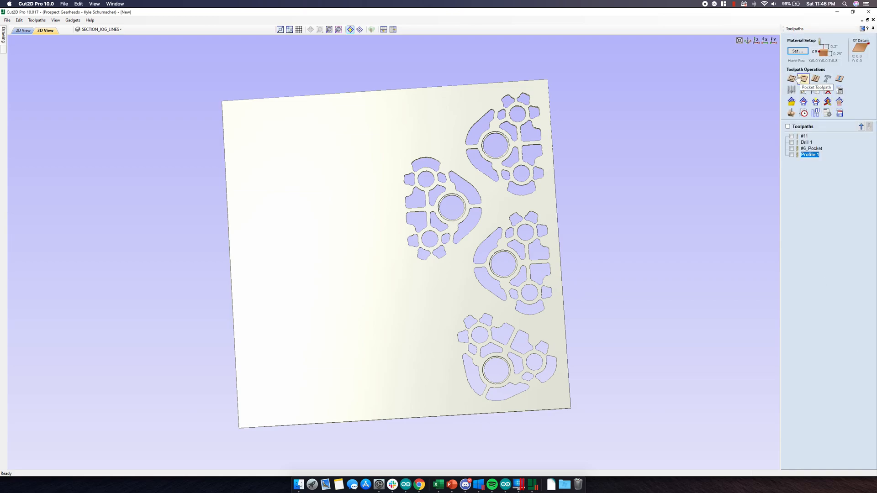
- Start a new 2D profile toolpath and select the outer outlines of all four plates
{"action": "left_click", "coordinate": [791, 78]}
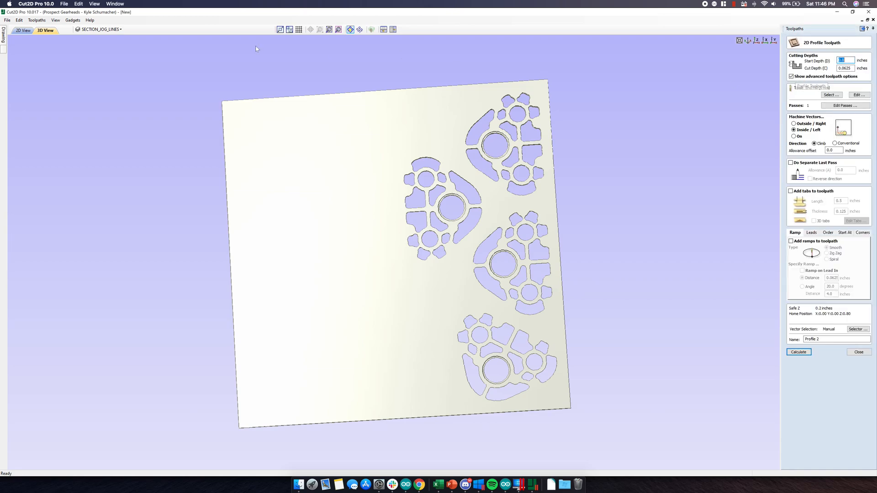
{"action": "left_click", "coordinate": [23, 30]}
{"action": "left_click", "coordinate": [475, 170]}
{"action": "left_click", "coordinate": [501, 175], "text": "shift"}
{"action": "left_click", "coordinate": [519, 345], "text": "shift"}
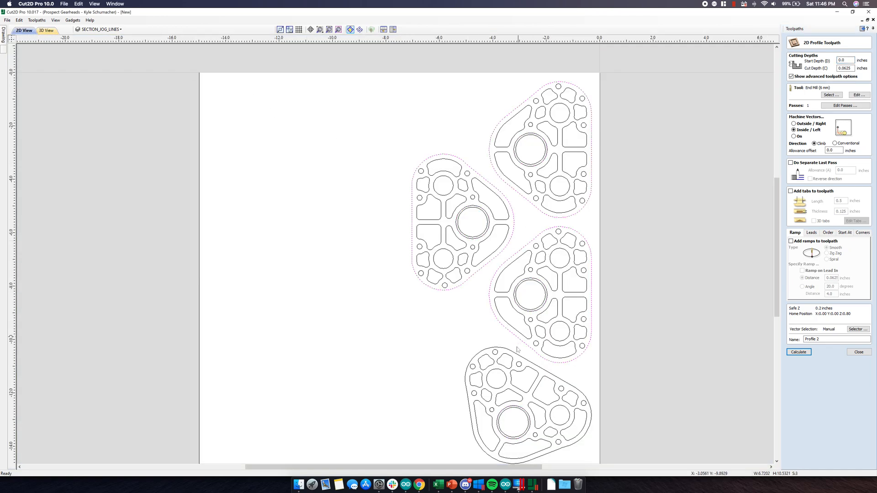
{"action": "left_click", "coordinate": [528, 364], "text": "shift"}
- Add smooth ramps with a distance of .25 inches, machine outside the vectors, and enable a separate last pass with 0.01 inches allowance
{"action": "left_click", "coordinate": [791, 241]}
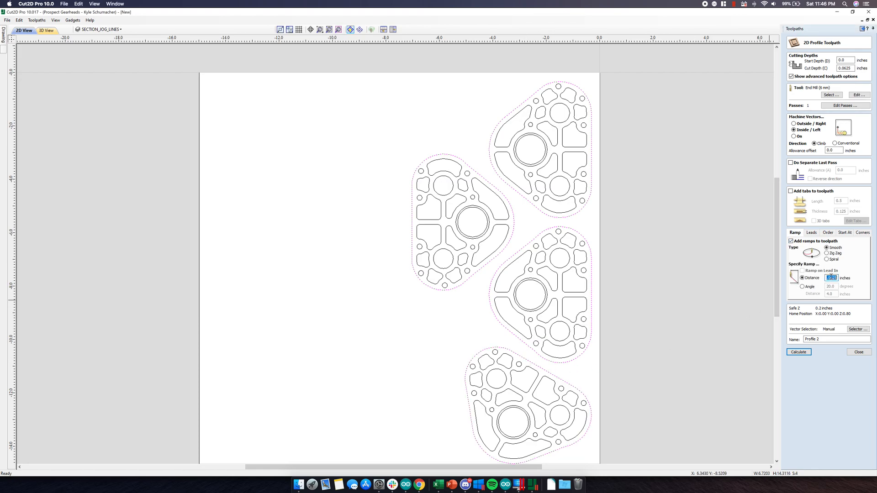
{"action": "type", "text": ".2"}
{"action": "left_click", "coordinate": [802, 125]}
{"action": "left_click", "coordinate": [812, 164]}
{"action": "type", "text": "1"}
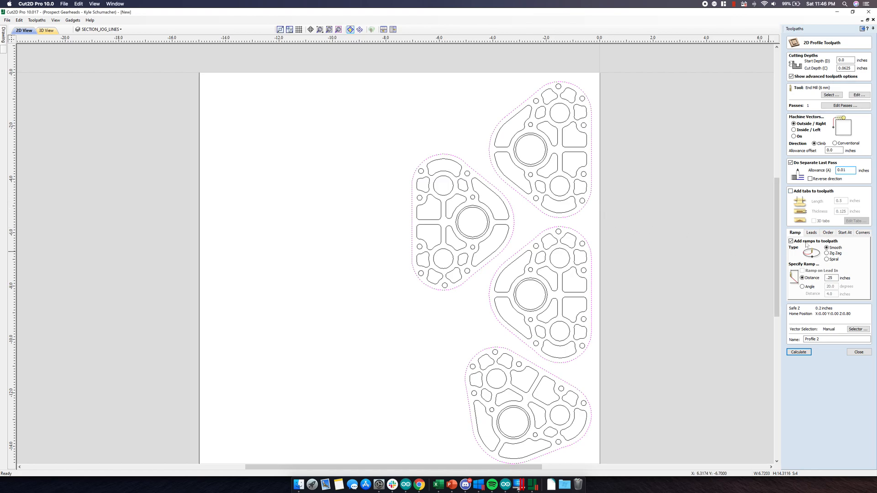
- Name the outline toolpath 6mm_OUTERPROF, calculate it, and simulate its cut
{"action": "triple_click", "coordinate": [820, 338]}
{"action": "type", "text": "6mm_OUTERPROF"}
{"action": "left_click", "coordinate": [806, 353]}
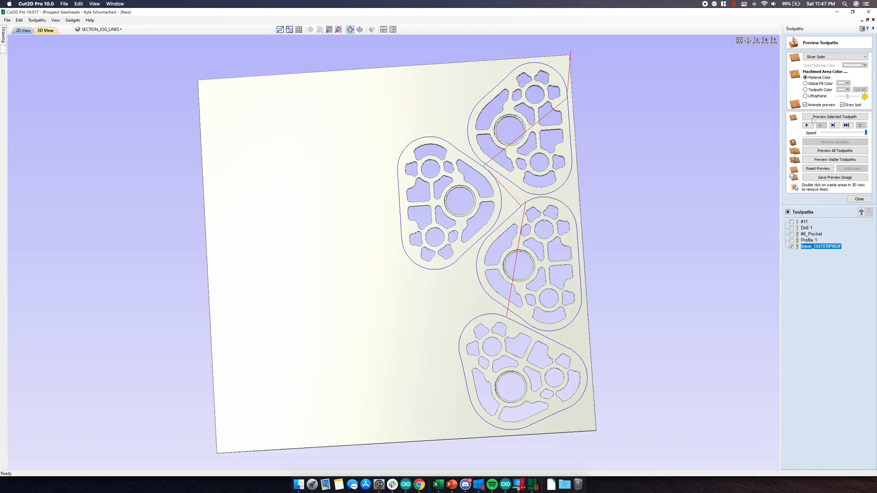
{"action": "left_click", "coordinate": [813, 118]}
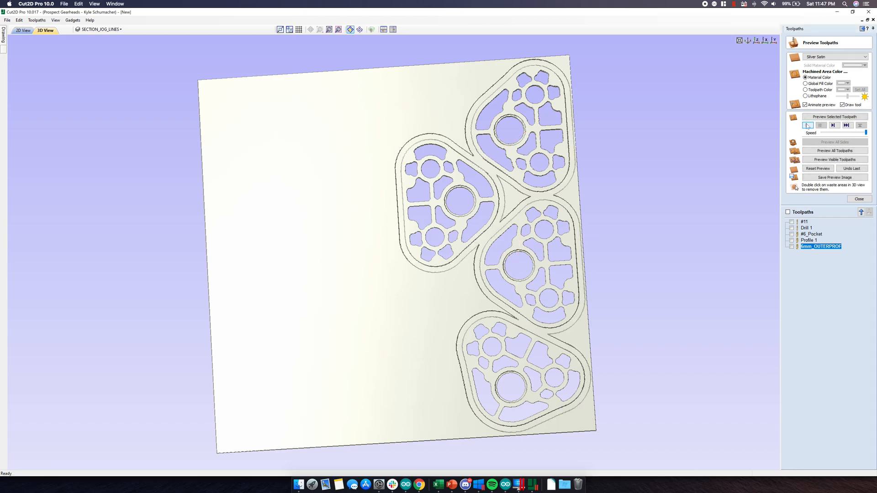
- Set the 6mm_OUTERPROF cut depth to .25+.01 inches, recalculate the through-cut toolpath, and simulate it
{"action": "double_click", "coordinate": [834, 247]}
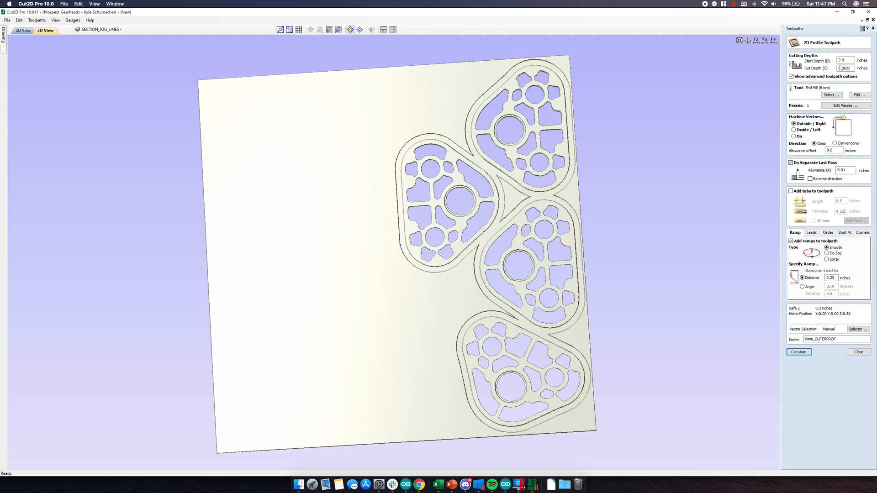
{"action": "type", "text": ".2"}
{"action": "left_click", "coordinate": [799, 352]}
{"action": "left_click", "coordinate": [422, 283]}
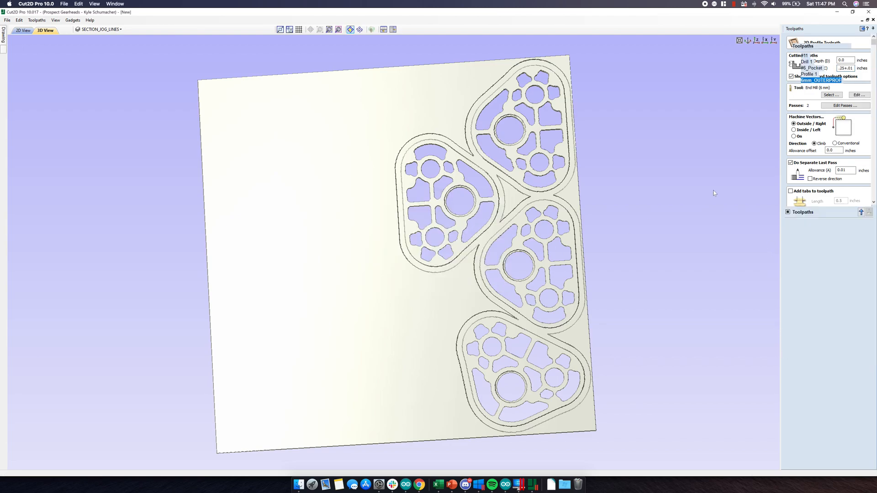
{"action": "left_click", "coordinate": [808, 125]}
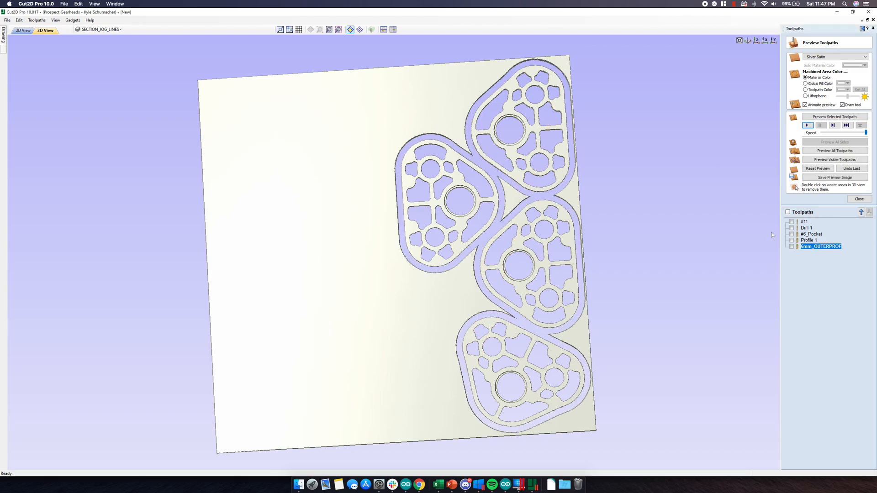
- Simulate the #11 and Drill 1 toolpaths and inspect the drilled holes on the plates
{"action": "left_click", "coordinate": [805, 222]}
{"action": "left_click", "coordinate": [807, 126]}
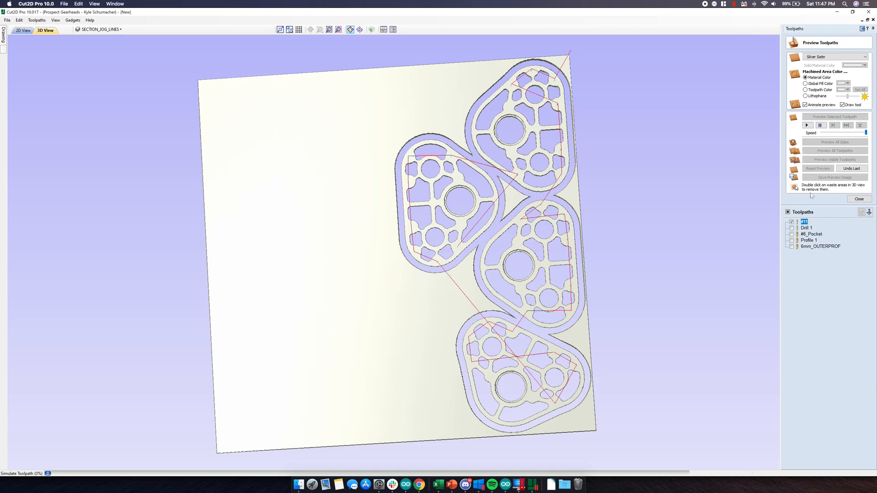
{"action": "left_click", "coordinate": [807, 228]}
{"action": "left_click", "coordinate": [807, 126]}
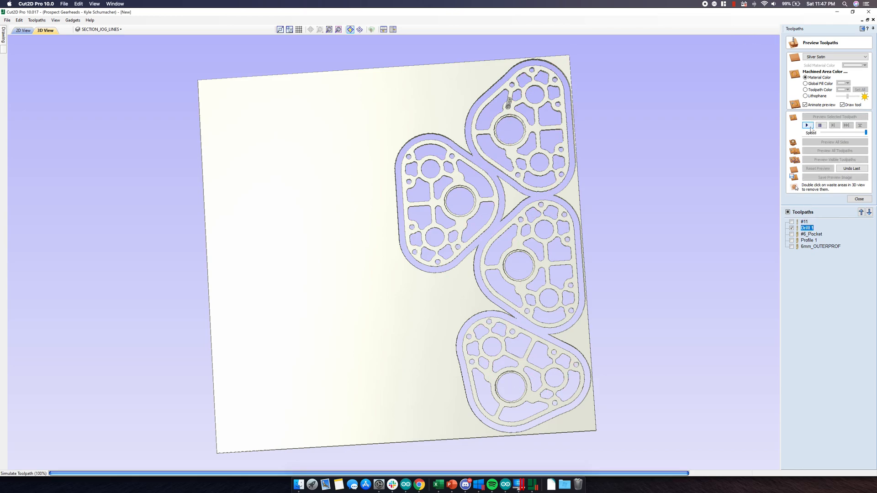
{"action": "scroll", "coordinate": [613, 319], "scroll_direction": "up", "scroll_amount": 5}
{"action": "scroll", "coordinate": [612, 319], "scroll_direction": "down", "scroll_amount": 6}
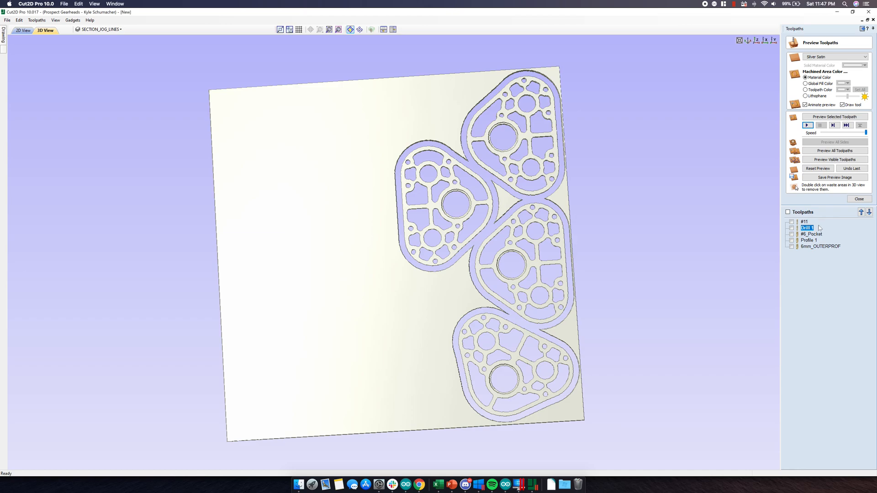
- Switch to Chrome, view the gearbox plate in Onshape and the CNC tool database sheet, and return to Cut2D Pro
{"action": "left_click", "coordinate": [420, 484]}
{"action": "scroll", "coordinate": [471, 277], "scroll_direction": "down", "scroll_amount": 5}
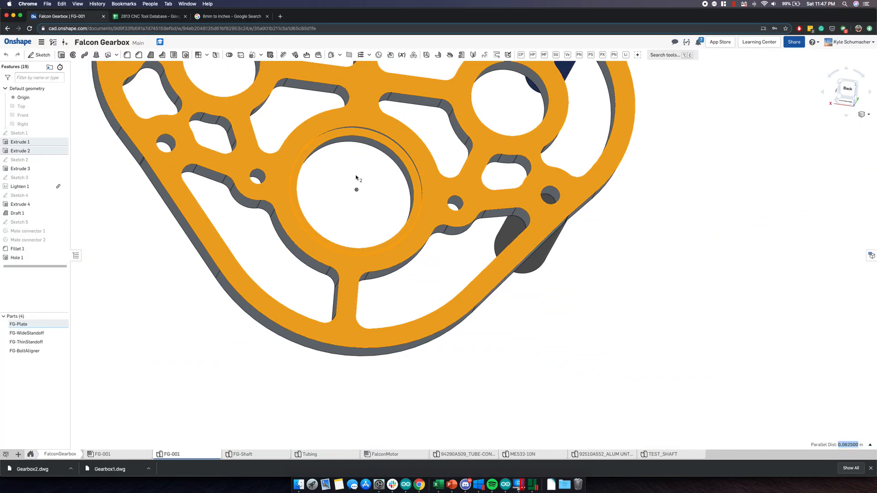
{"action": "left_click", "coordinate": [152, 17]}
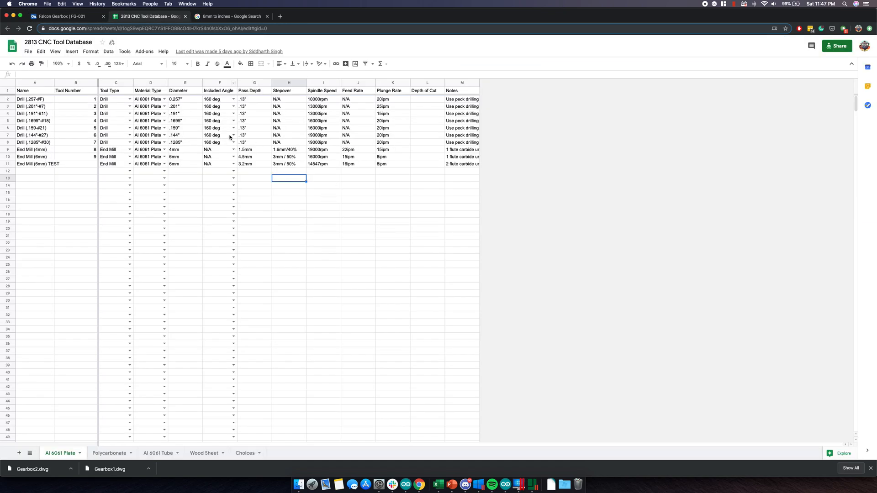
{"action": "left_click", "coordinate": [533, 484]}
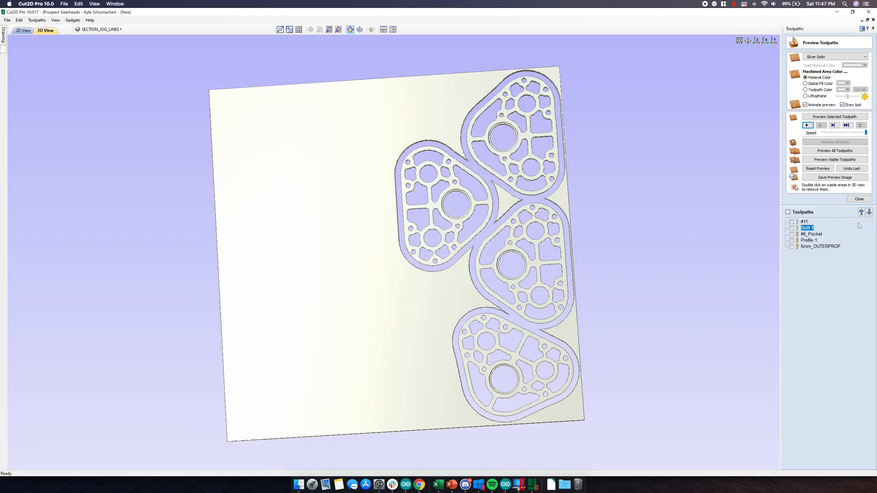
- Close the toolpath preview and save only the #11 drilling toolpath as #11 with the G Code (inch) (*.tap) post processor
{"action": "left_click", "coordinate": [851, 199]}
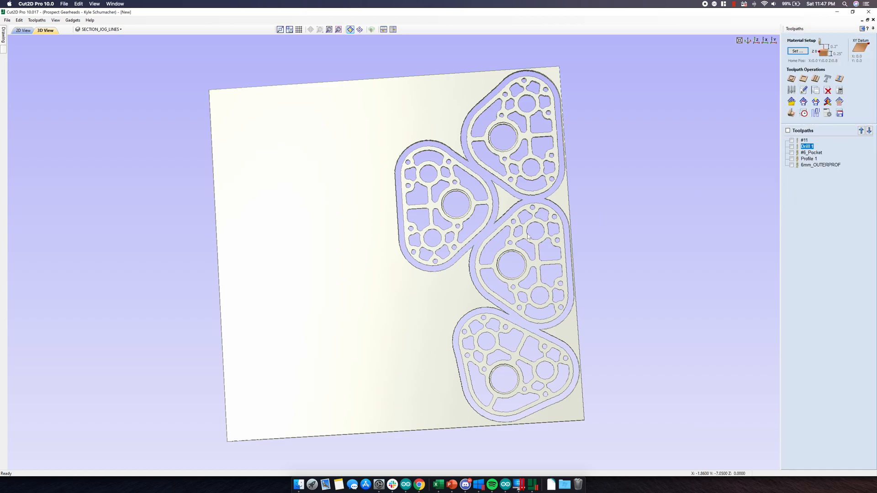
{"action": "left_click", "coordinate": [840, 114]}
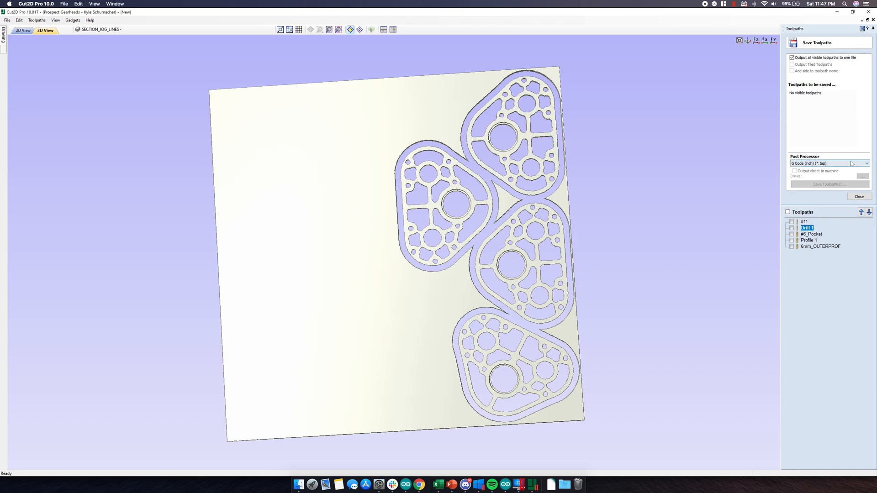
{"action": "left_click", "coordinate": [800, 166]}
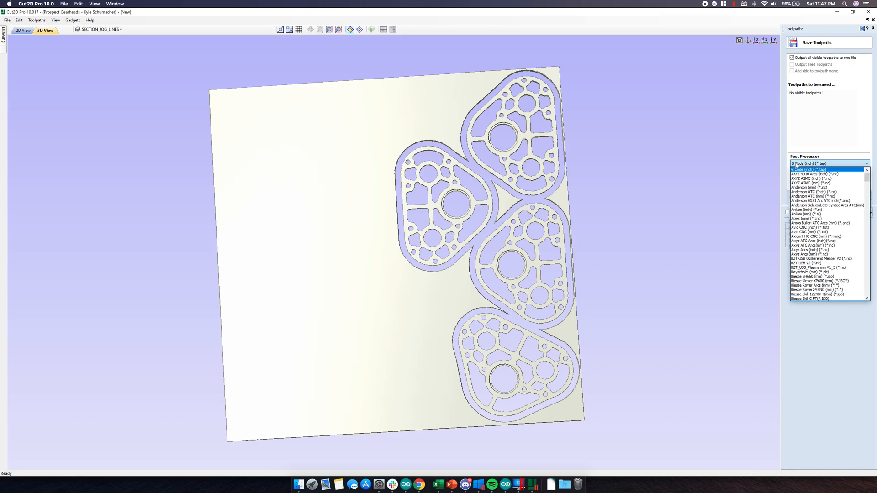
{"action": "left_click", "coordinate": [799, 165]}
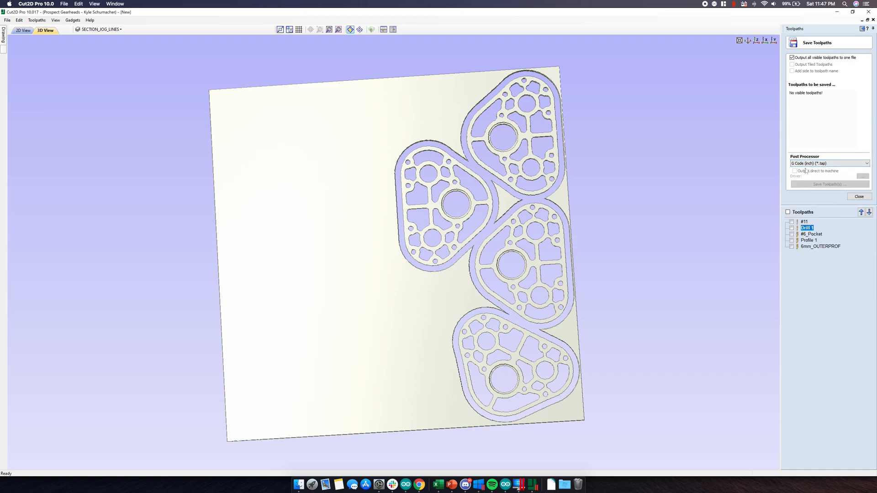
{"action": "left_click", "coordinate": [792, 222]}
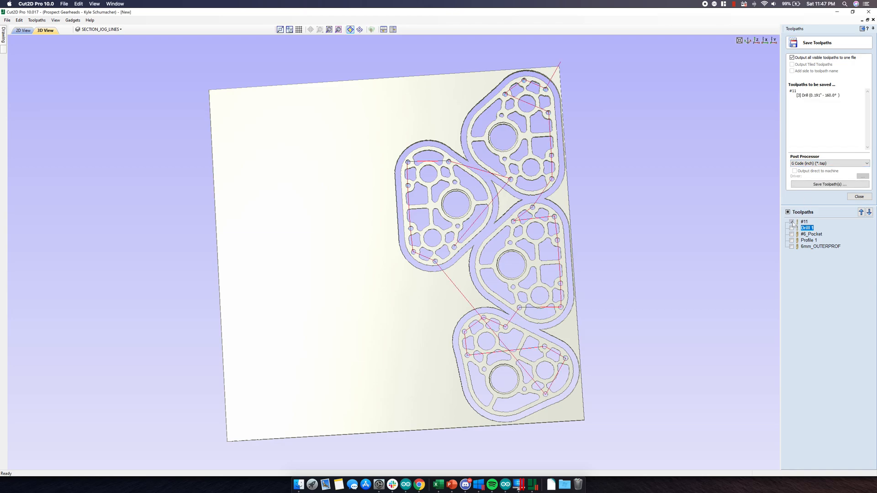
{"action": "left_click", "coordinate": [830, 184]}
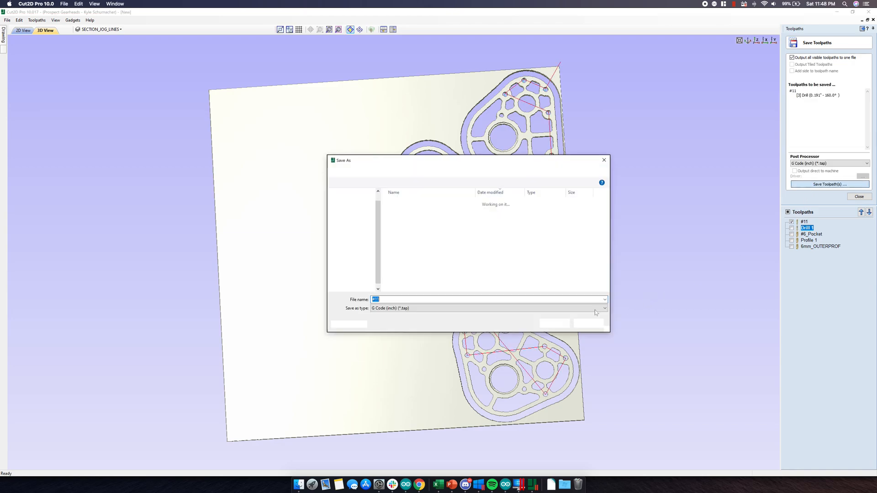
{"action": "left_click", "coordinate": [555, 324]}
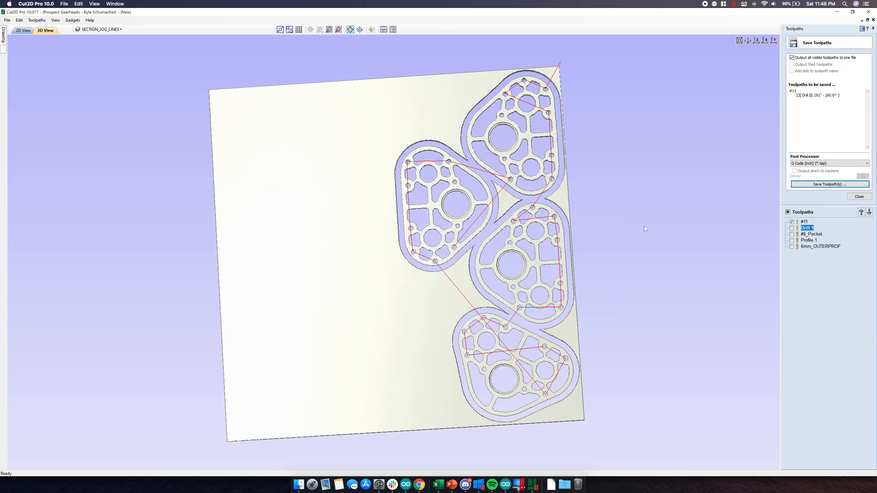
- Replace #11 in the output selection with #6_Pocket, Profile 1 and 6mm_OUTERPROF, and close the toolpath saving settings
{"action": "left_click", "coordinate": [792, 223]}
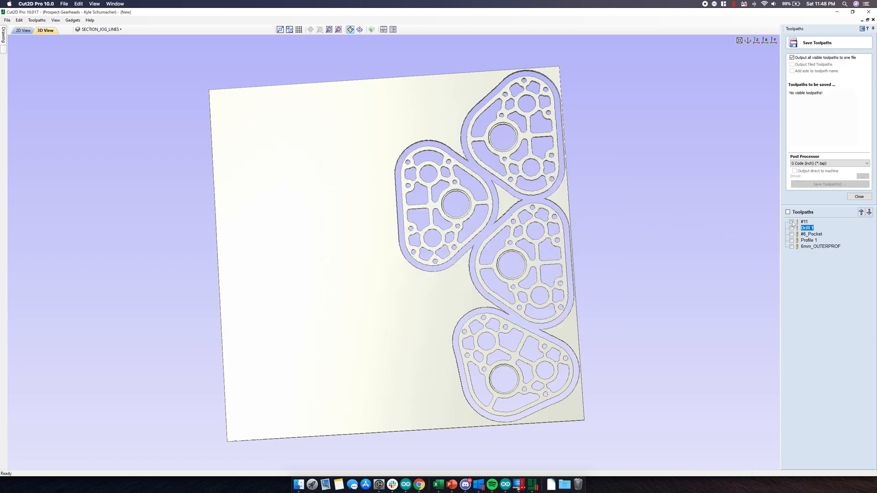
{"action": "left_click", "coordinate": [793, 235]}
{"action": "left_click", "coordinate": [792, 240]}
{"action": "left_click", "coordinate": [792, 247]}
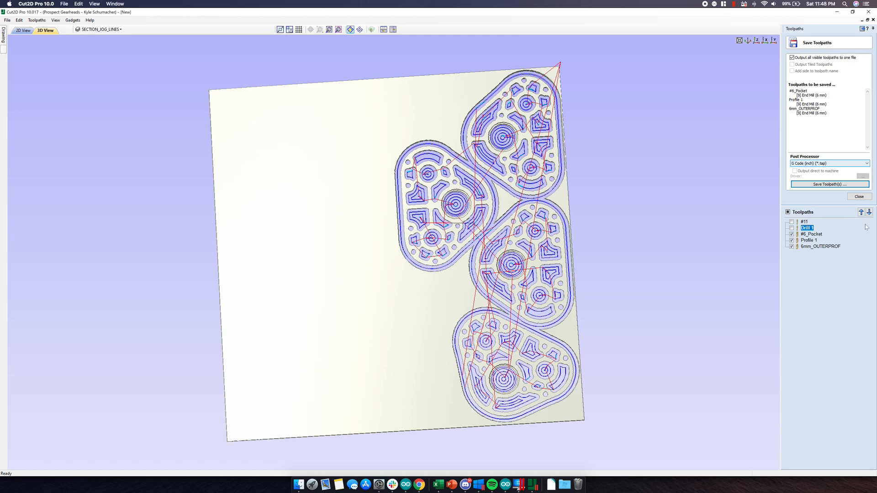
{"action": "left_click", "coordinate": [858, 197]}
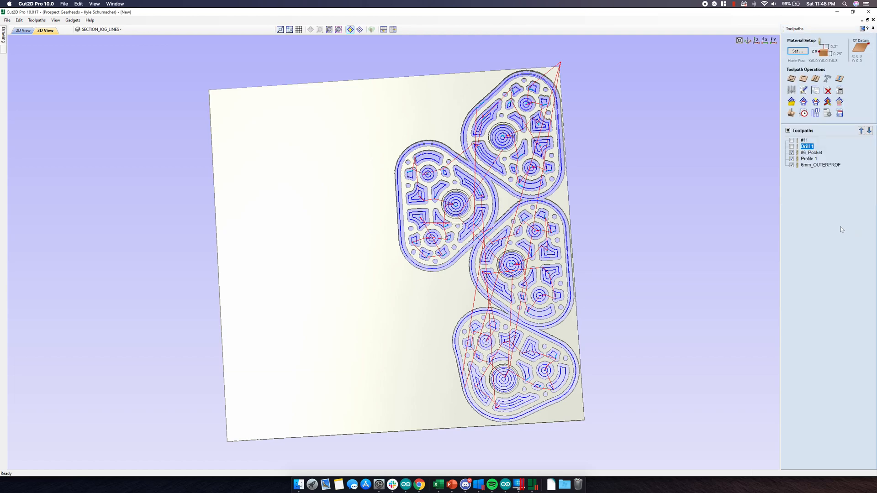